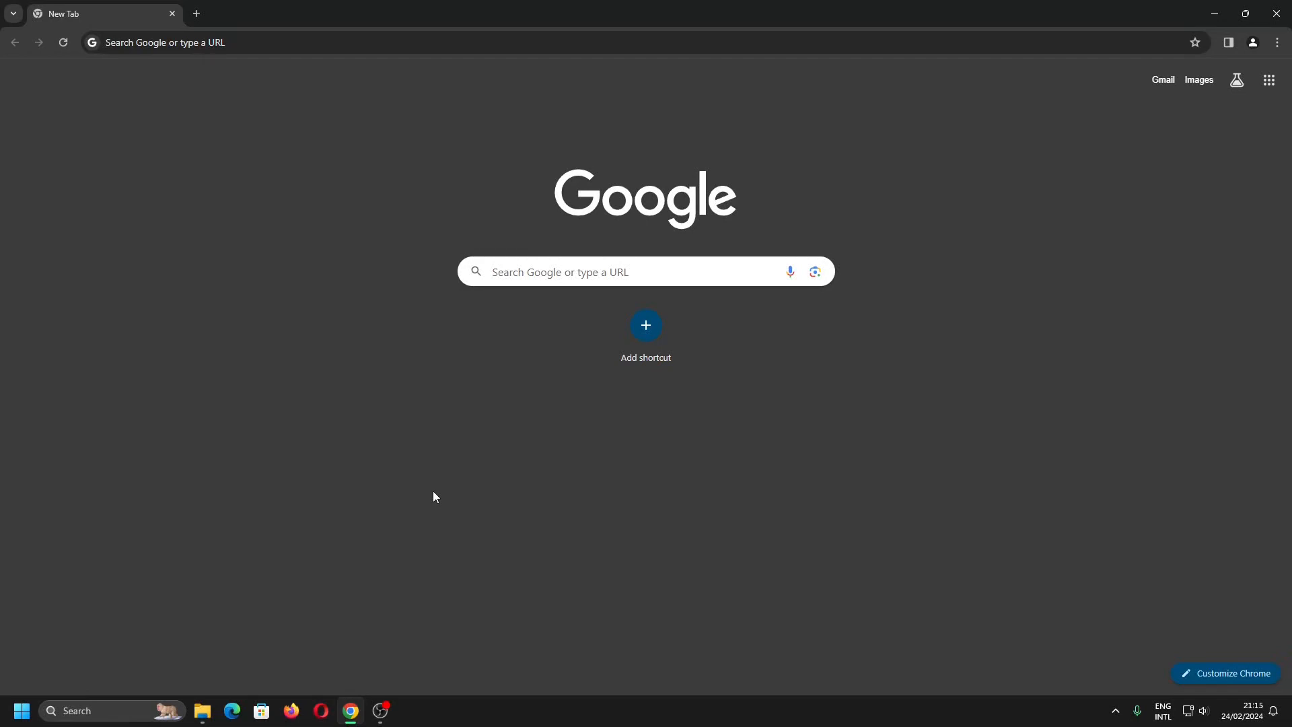
- Search Google for "nvidia app" and open NVIDIA's Download NVIDIA App for Gamers and Creators page
{"action": "left_click", "coordinate": [574, 274]}
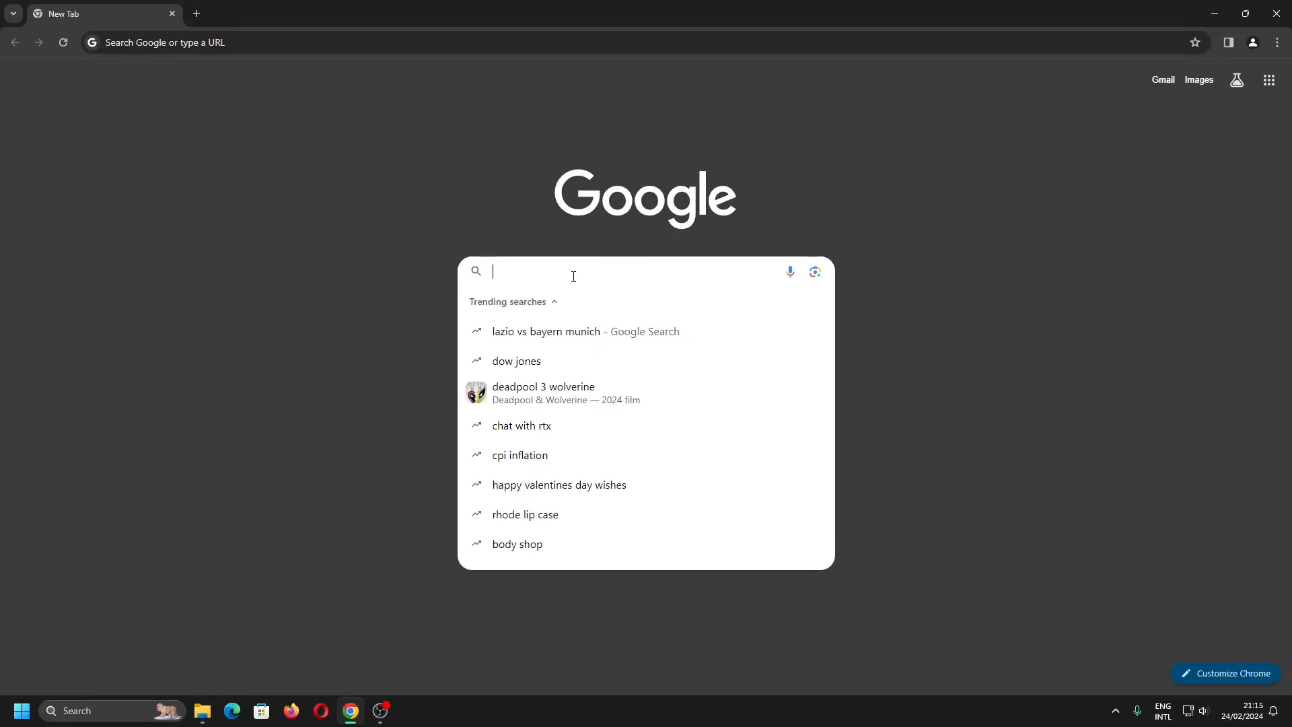
{"action": "type", "text": "nvidia app"}
{"action": "key", "text": "Return"}
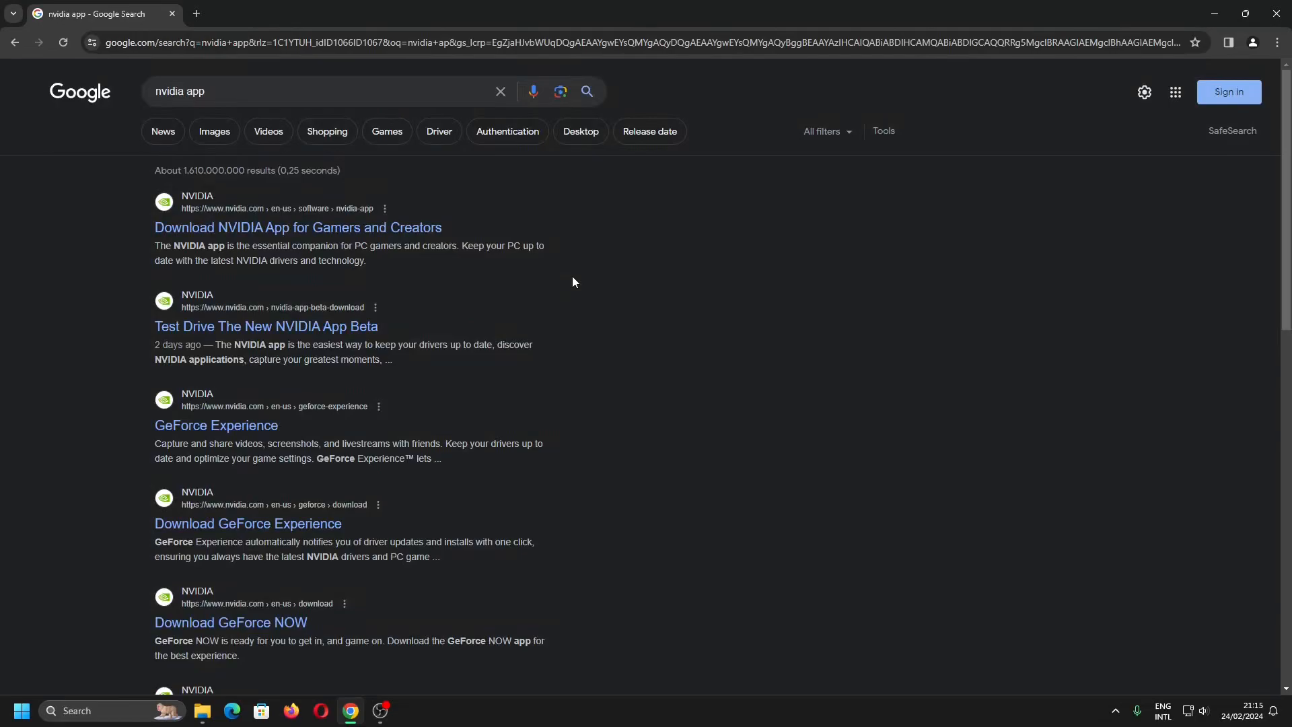
{"action": "left_click", "coordinate": [389, 229]}
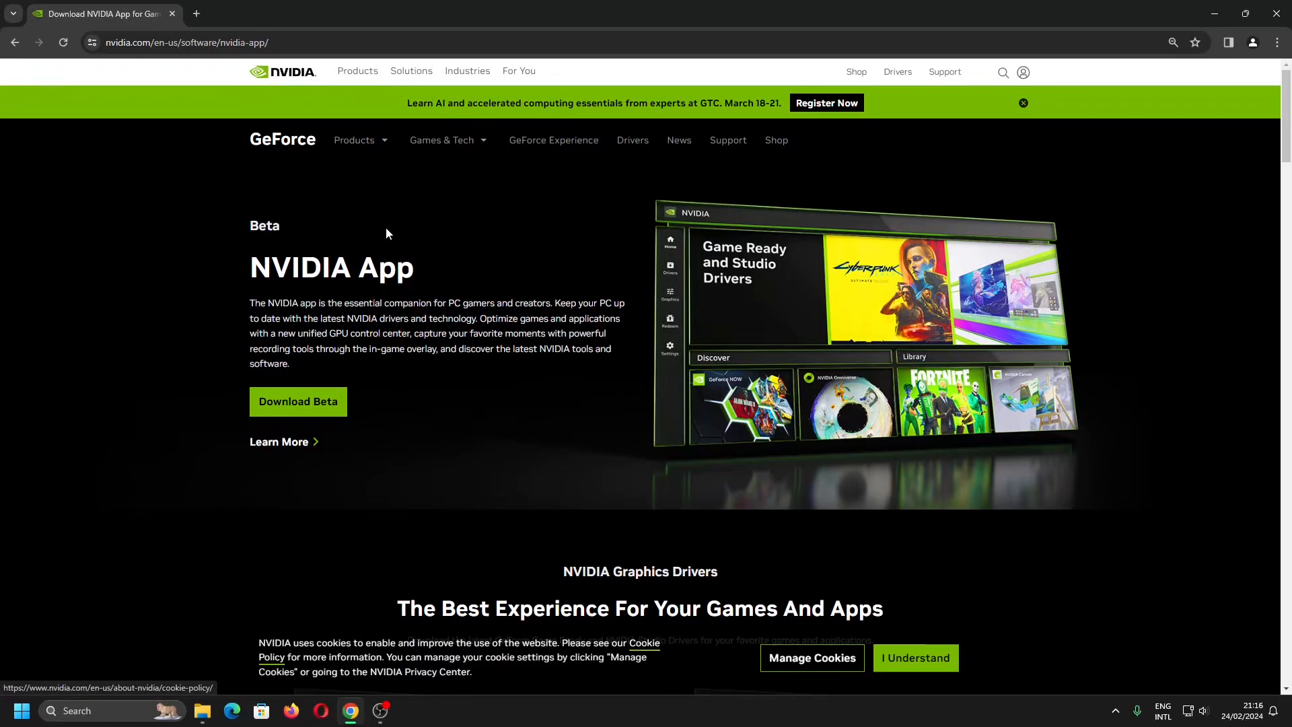
- Download the NVIDIA App beta installer, check its download progress, and allow the installer to make changes to the device
{"action": "left_click", "coordinate": [282, 403]}
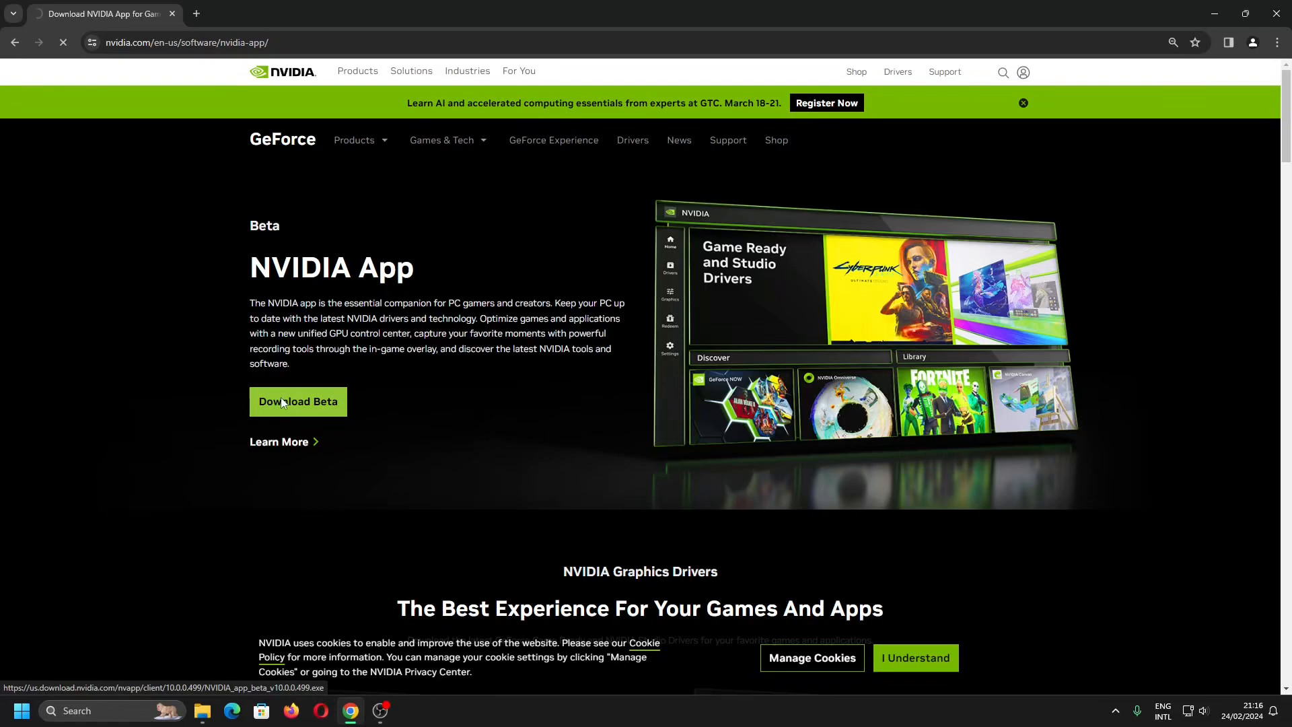
{"action": "left_click", "coordinate": [1205, 43]}
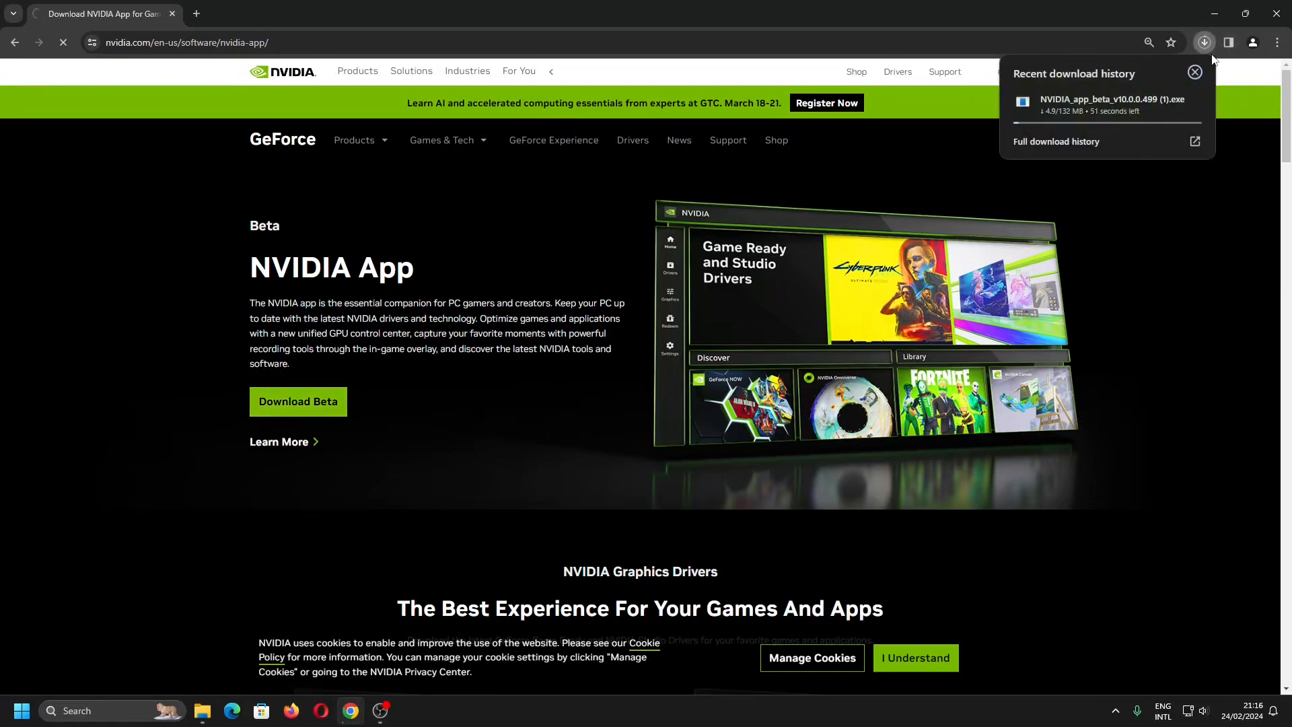
{"action": "left_click", "coordinate": [1194, 74]}
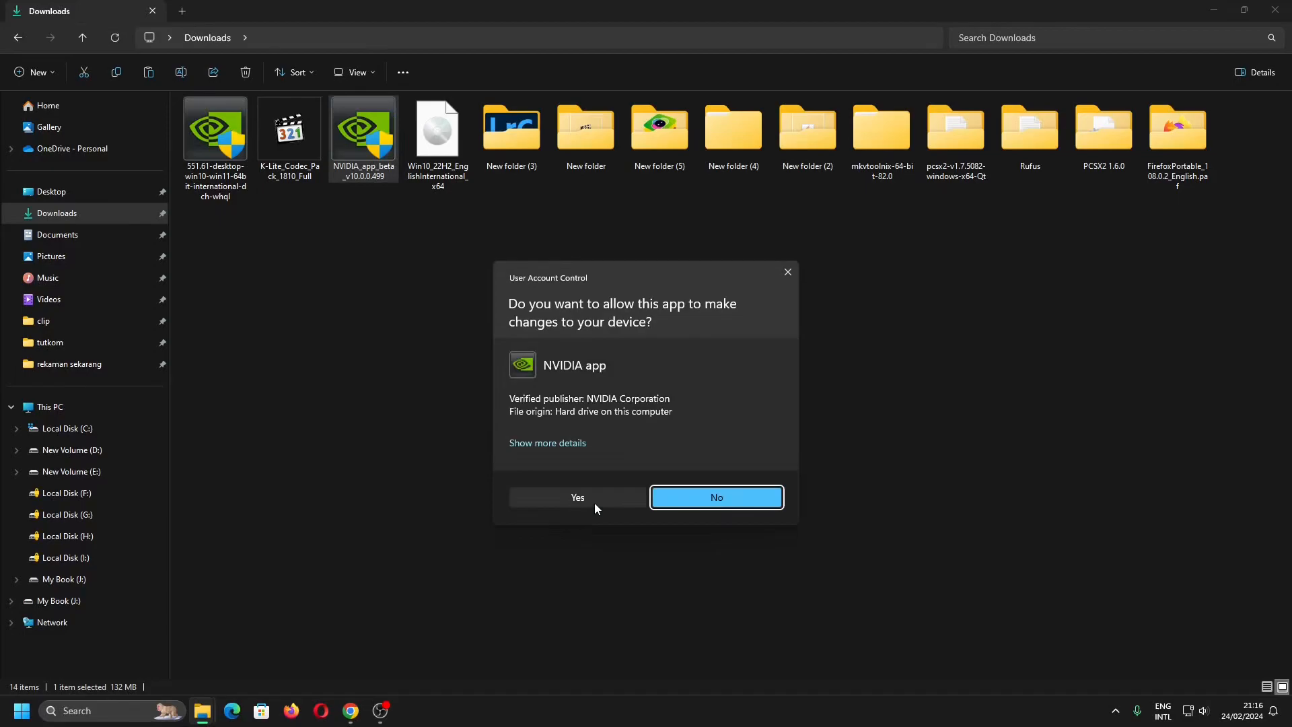
{"action": "left_click", "coordinate": [595, 503]}
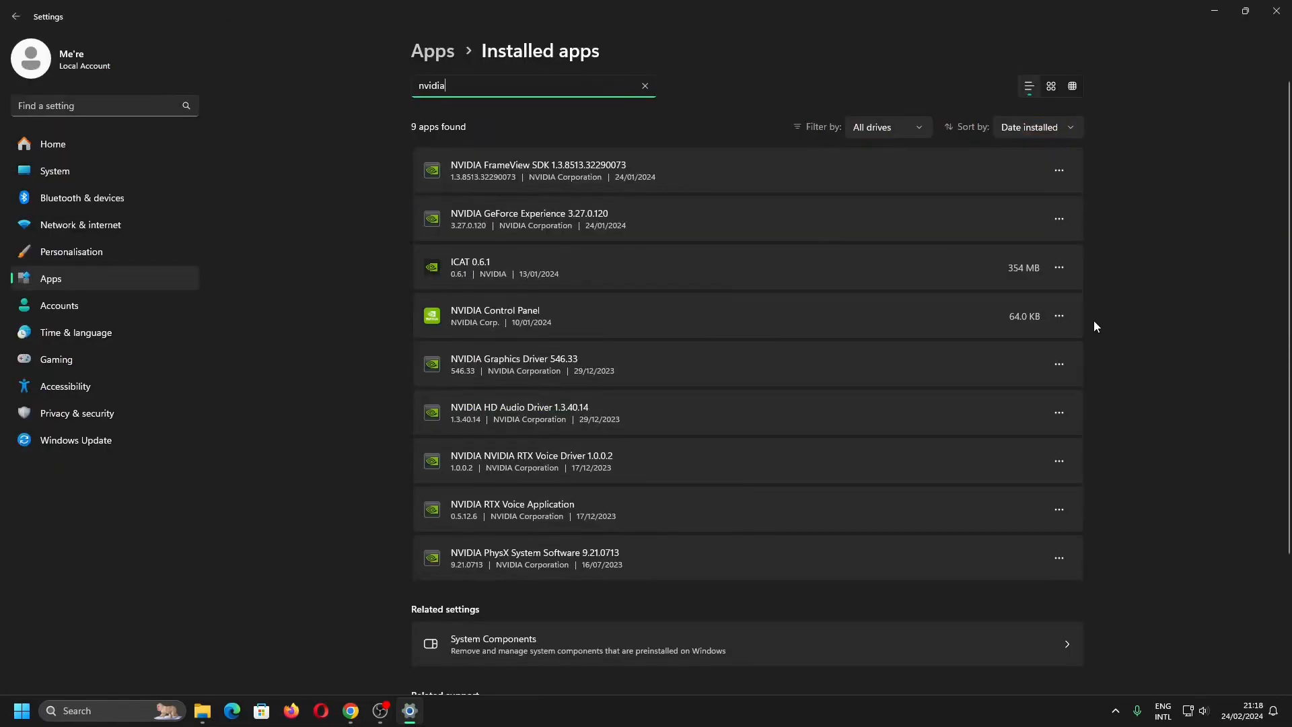
- Uninstall NVIDIA GeForce Experience 3.27.0.120 from the installed apps and close the uninstaller
{"action": "left_click", "coordinate": [1059, 219]}
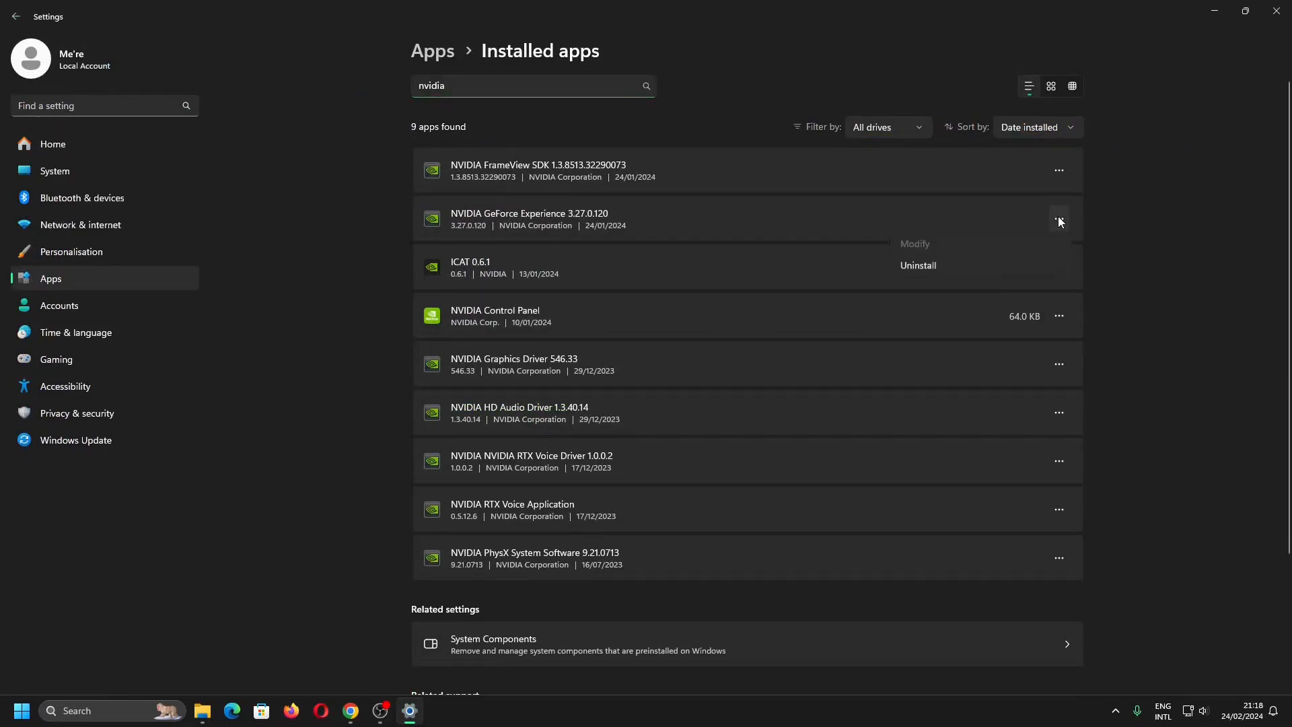
{"action": "left_click", "coordinate": [914, 269]}
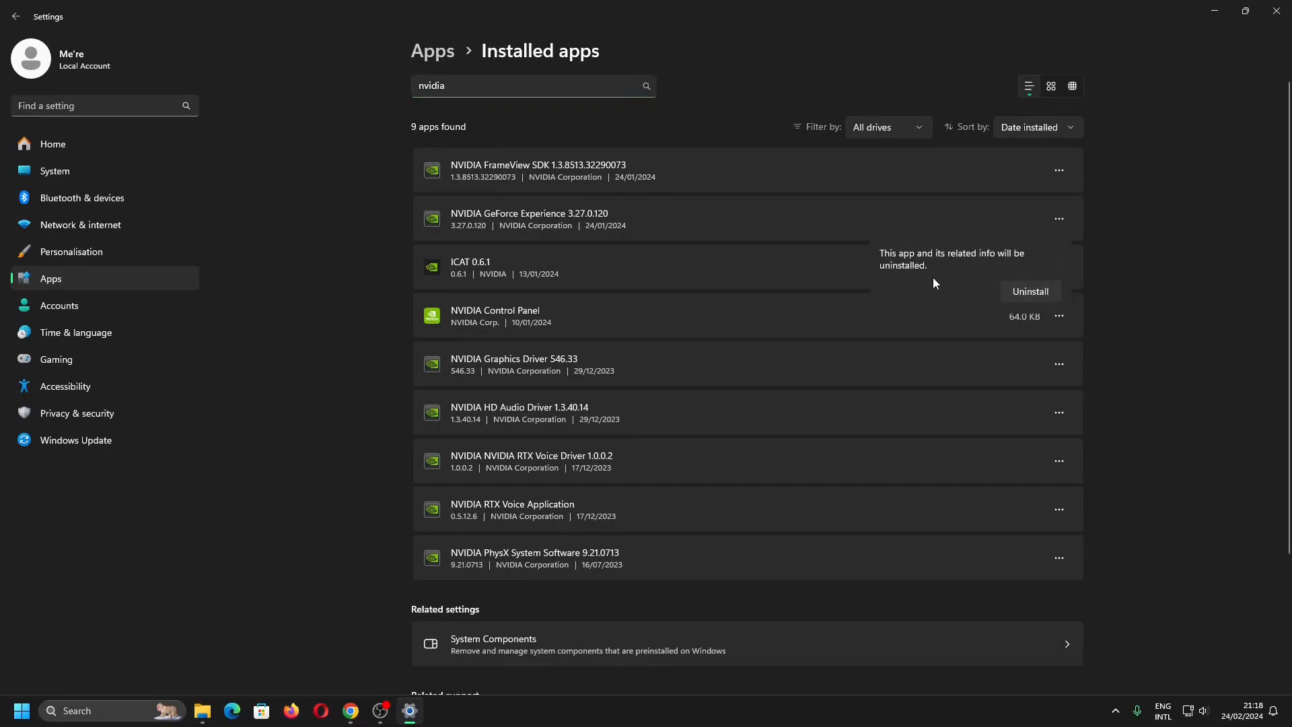
{"action": "left_click", "coordinate": [1032, 293]}
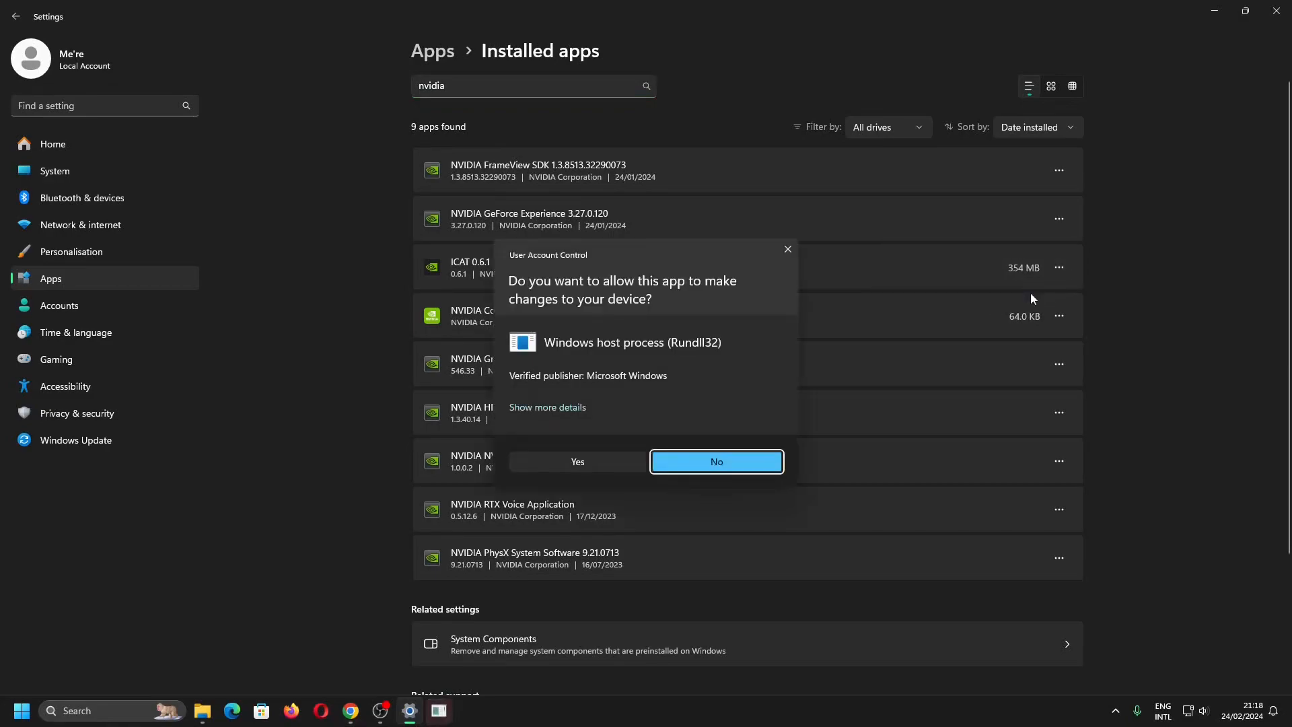
{"action": "left_click", "coordinate": [611, 456]}
{"action": "left_click", "coordinate": [732, 396]}
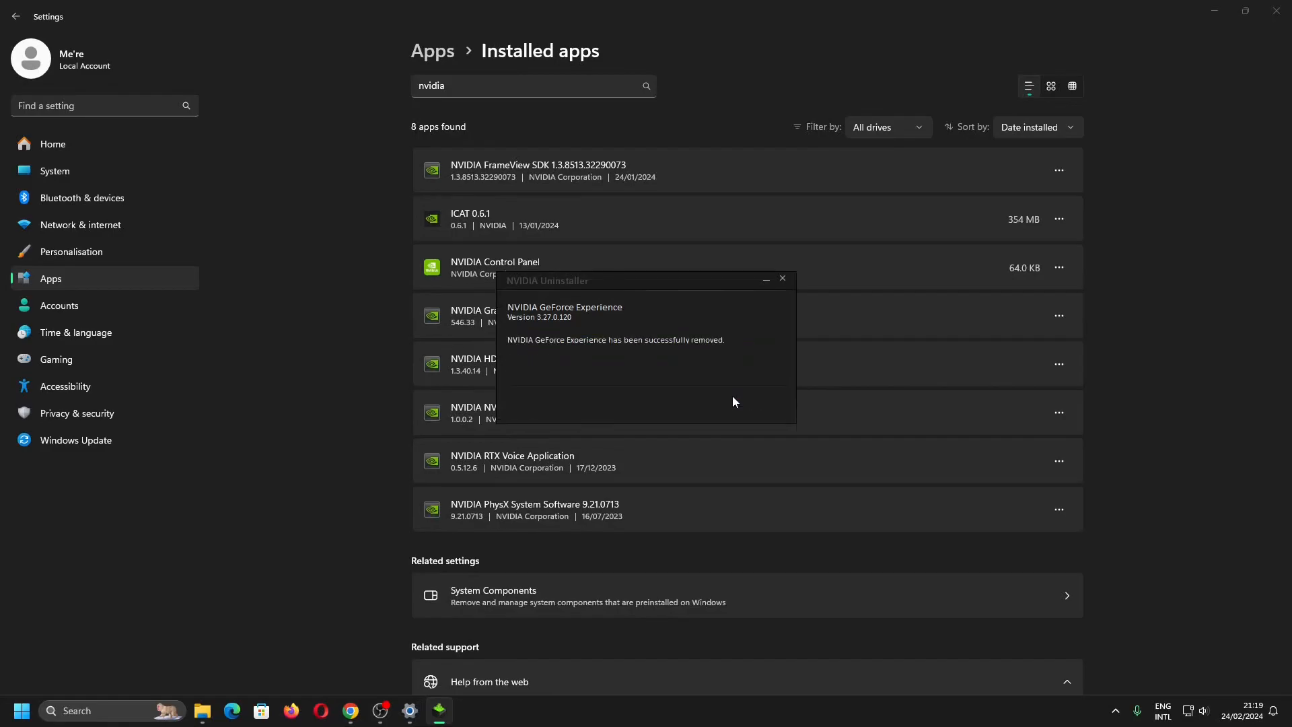
{"action": "left_click", "coordinate": [772, 403]}
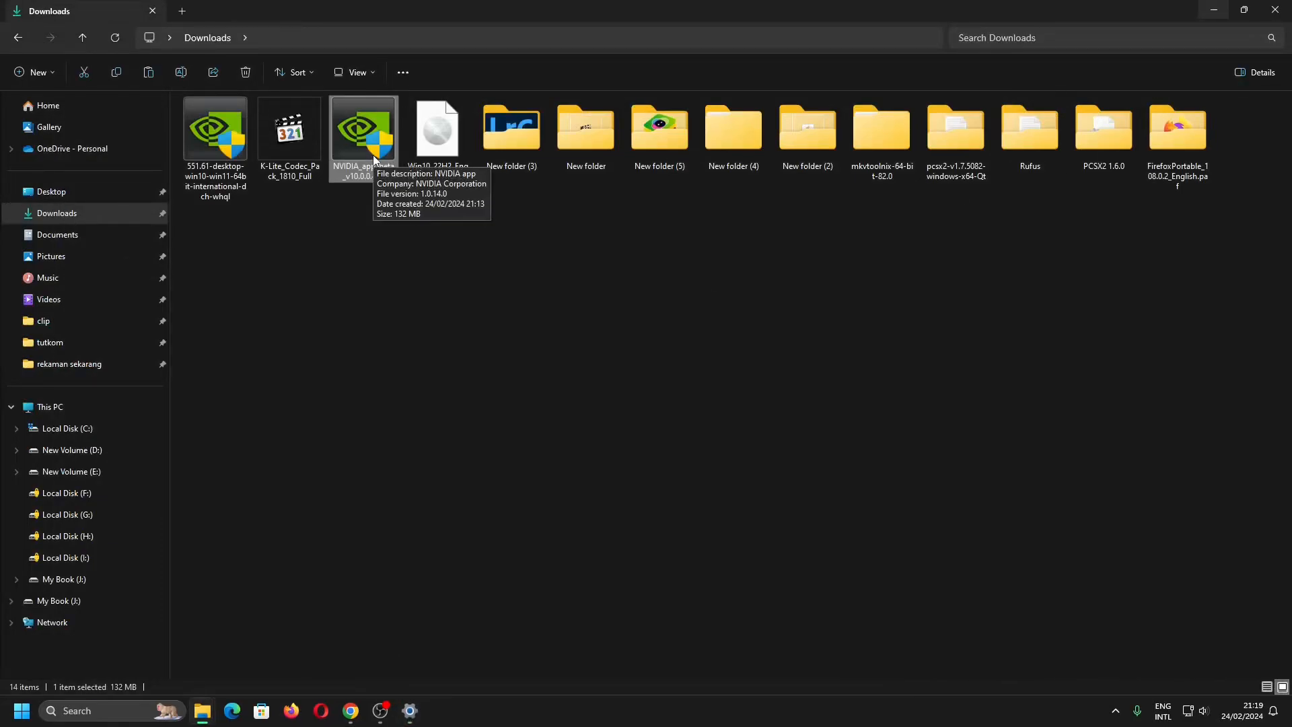
- Run the NVIDIA_app_beta_v10.0.0.499 installer from Downloads with permission granted and accept the licence agreement
{"action": "double_click", "coordinate": [374, 159]}
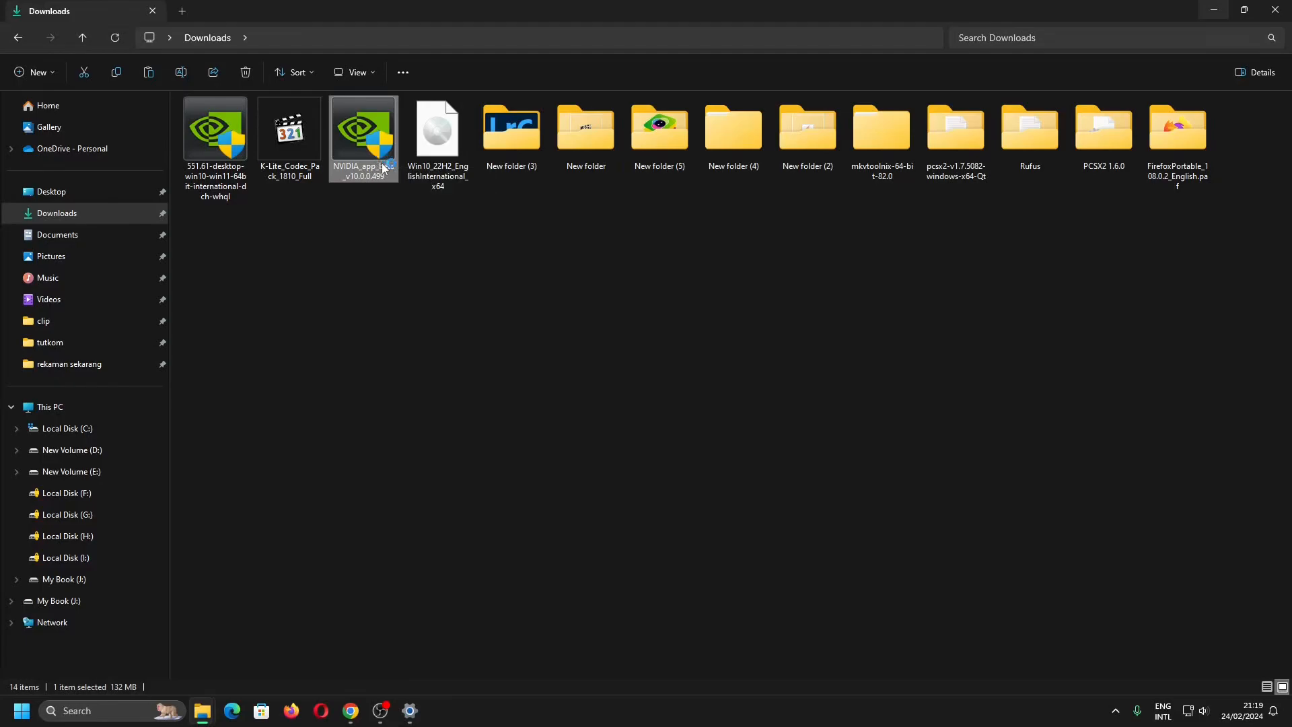
{"action": "left_click", "coordinate": [588, 495]}
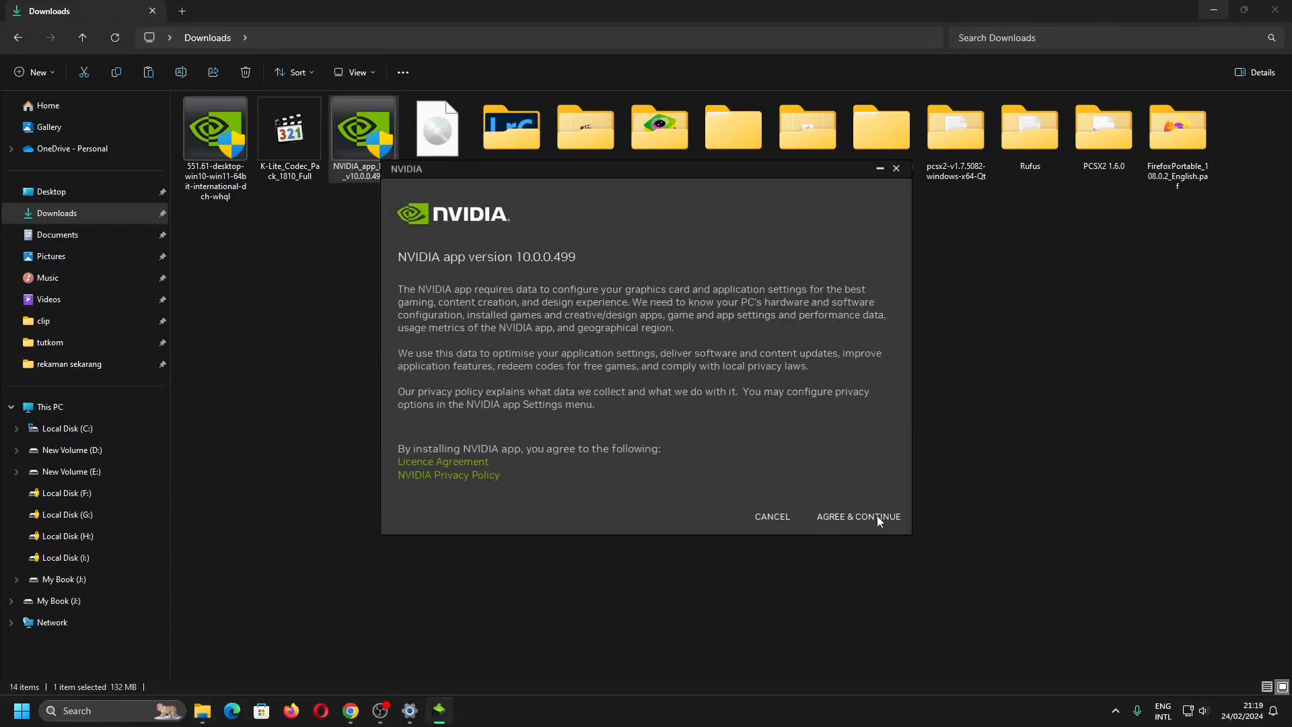
{"action": "left_click", "coordinate": [845, 526]}
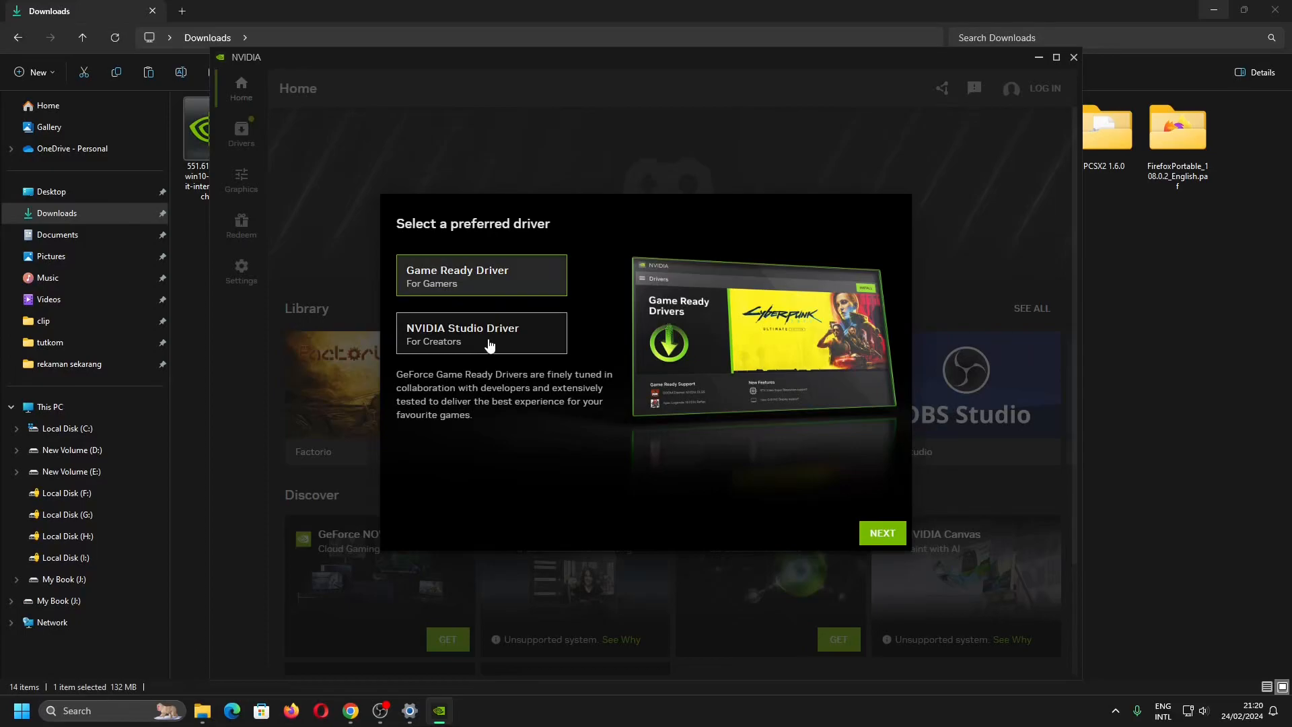
- Finish the NVIDIA app setup with Game Ready Driver, application optimisation and the NVIDIA overlay enabled, and maximize the window
{"action": "left_click", "coordinate": [883, 534]}
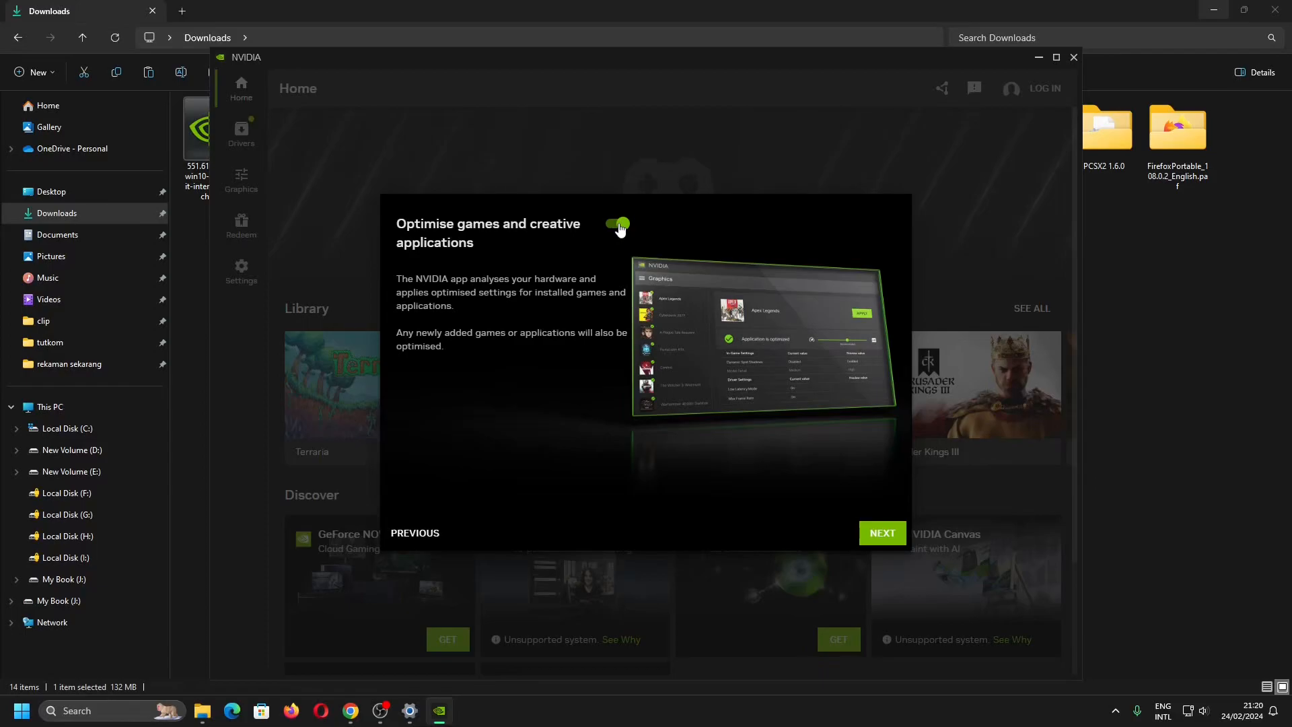
{"action": "left_click", "coordinate": [887, 533]}
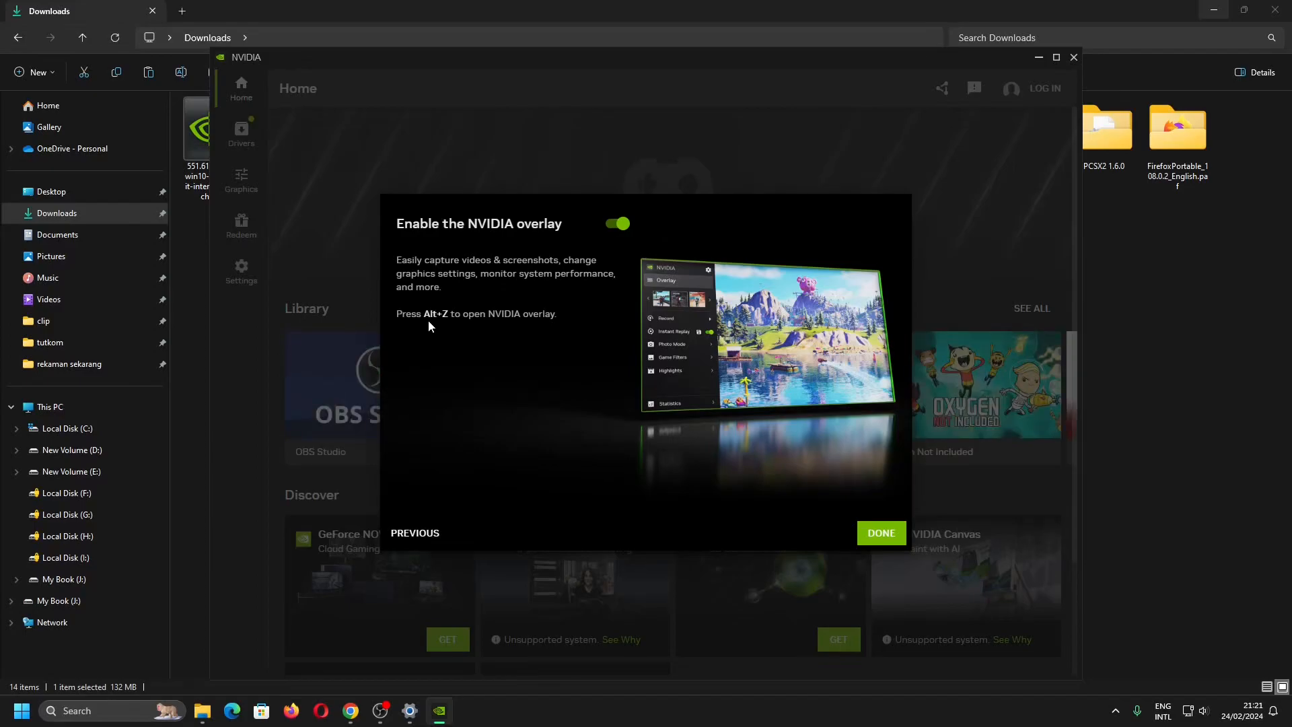
{"action": "left_click", "coordinate": [878, 533]}
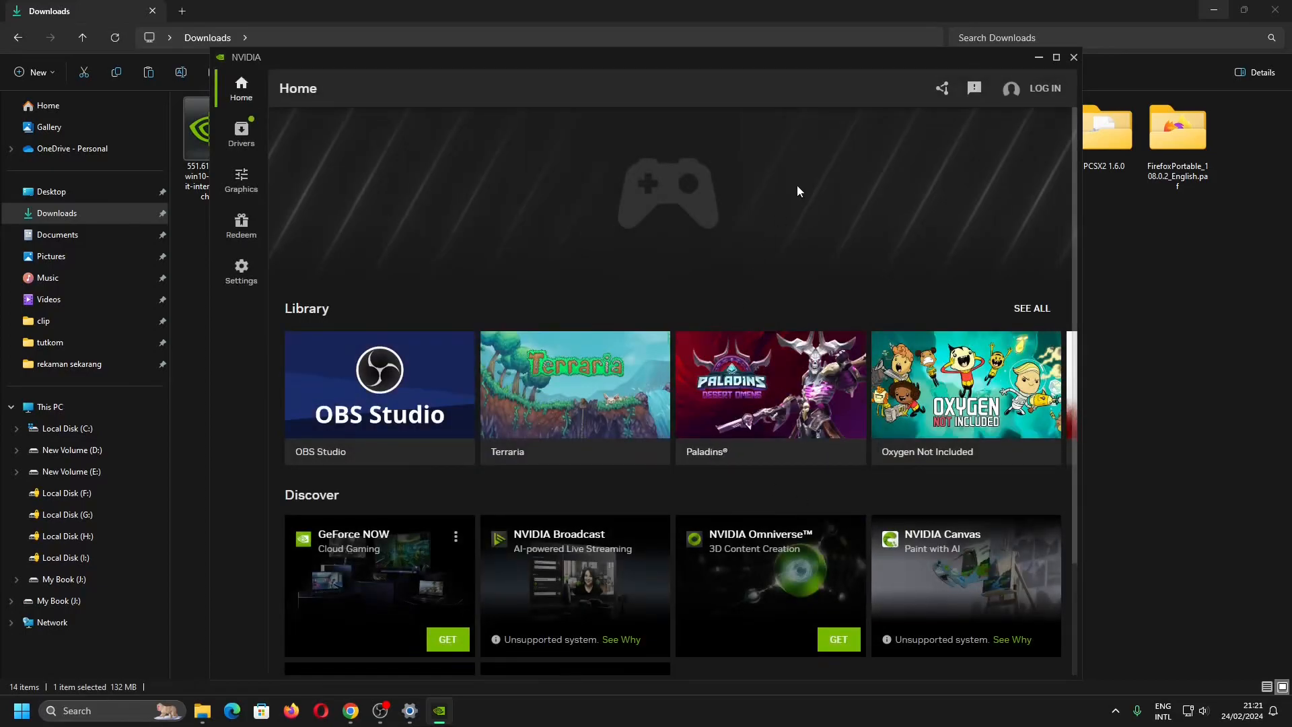
{"action": "left_click", "coordinate": [1054, 58]}
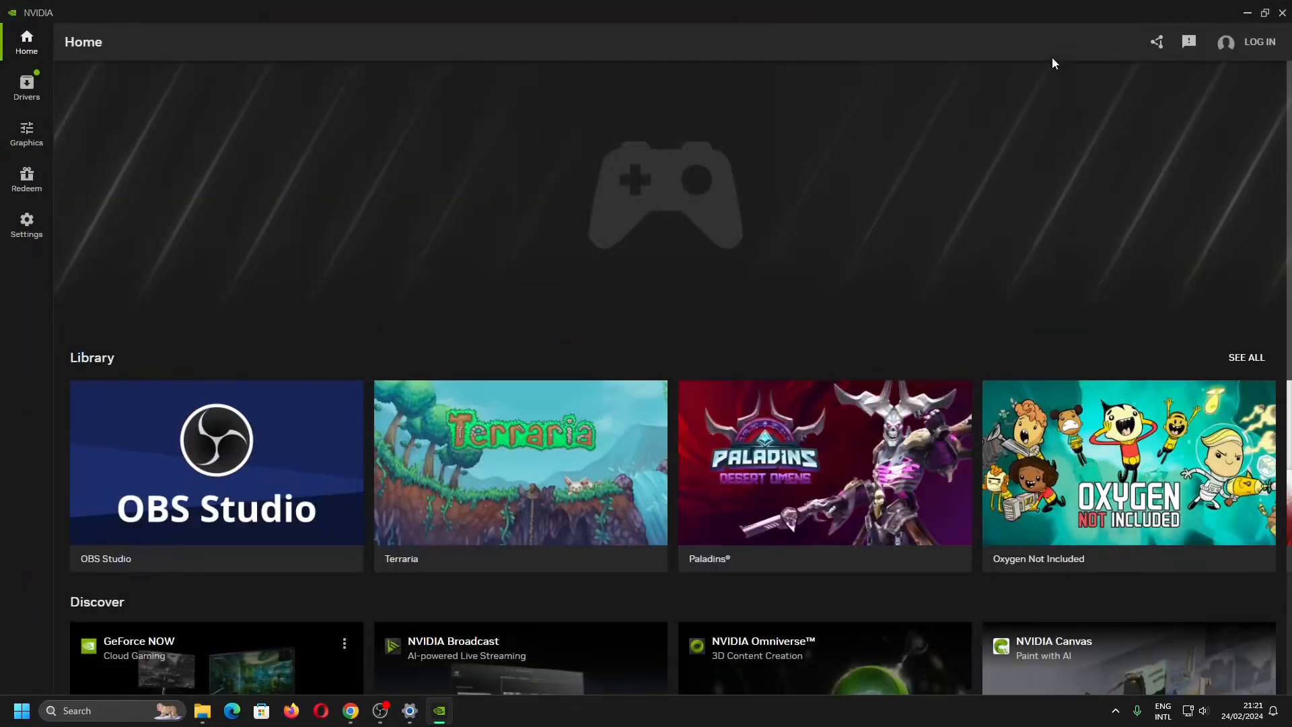
- Browse the Discover apps on the Home page and start downloading NVIDIA Omniverse
{"action": "scroll", "coordinate": [907, 148], "scroll_direction": "down", "scroll_amount": 3}
{"action": "scroll", "coordinate": [907, 148], "scroll_direction": "down", "scroll_amount": 2}
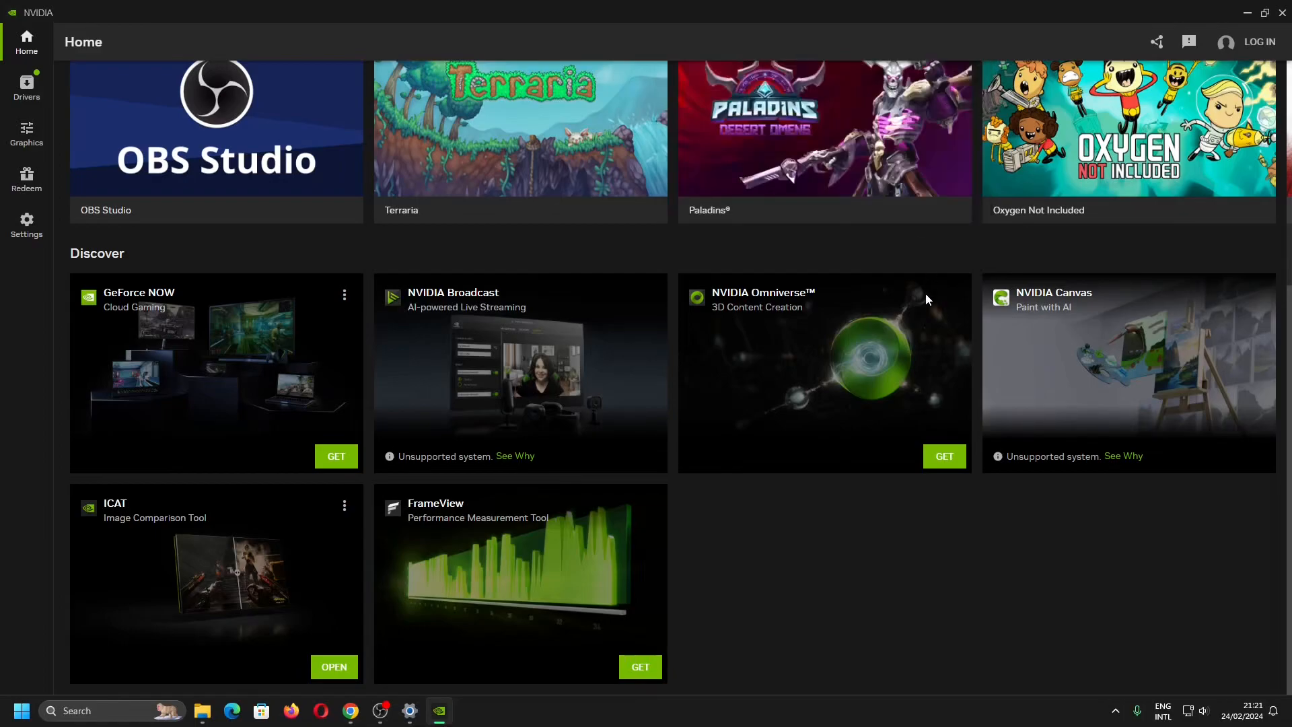
{"action": "mouse_move", "coordinate": [876, 361]}
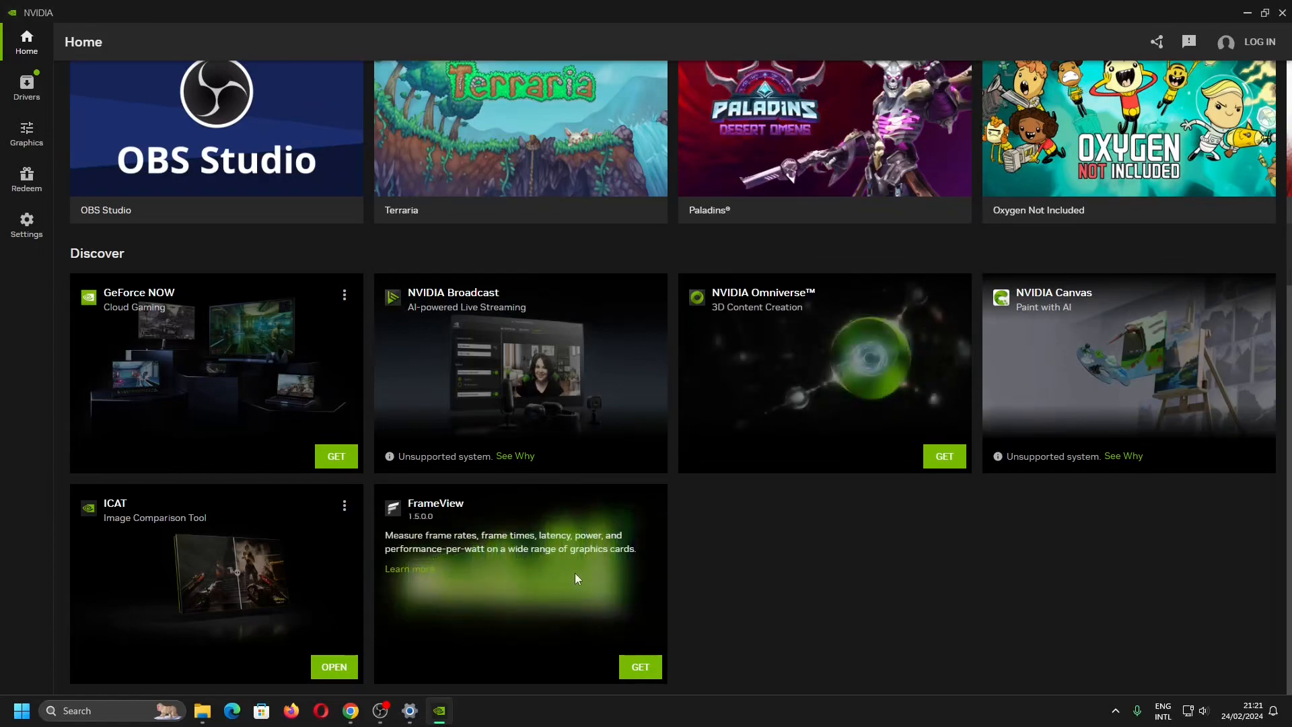
{"action": "mouse_move", "coordinate": [564, 331]}
{"action": "scroll", "coordinate": [767, 570], "scroll_direction": "up", "scroll_amount": 3}
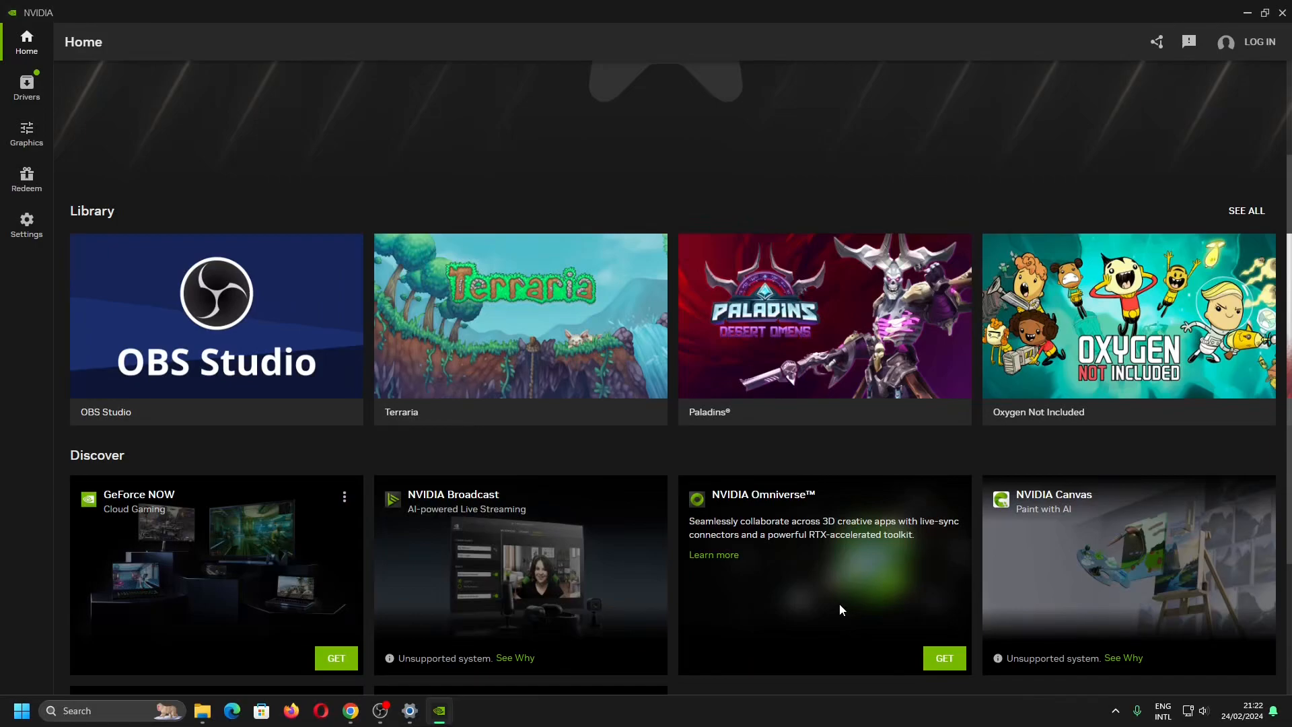
{"action": "left_click", "coordinate": [946, 656]}
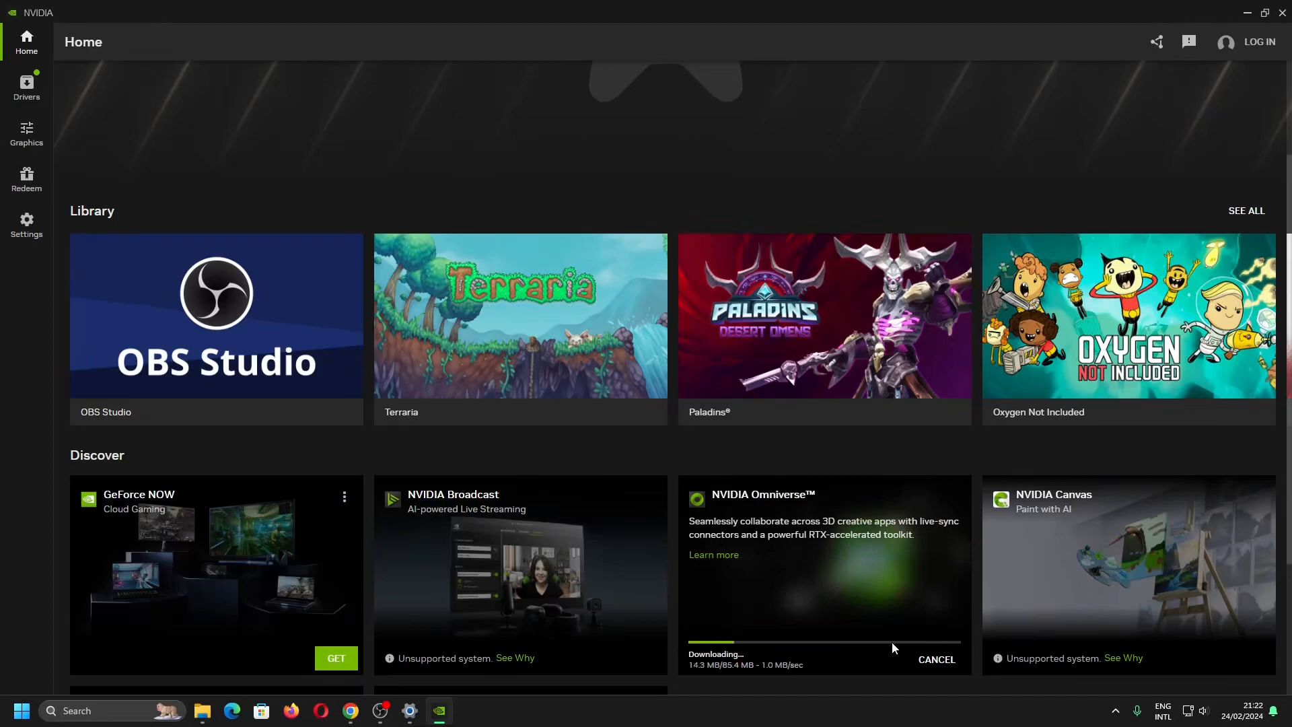
- Review the Game Ready Driver update details and the graphics program settings for OBS Studio, Terraria and Paladins
{"action": "left_click", "coordinate": [27, 87]}
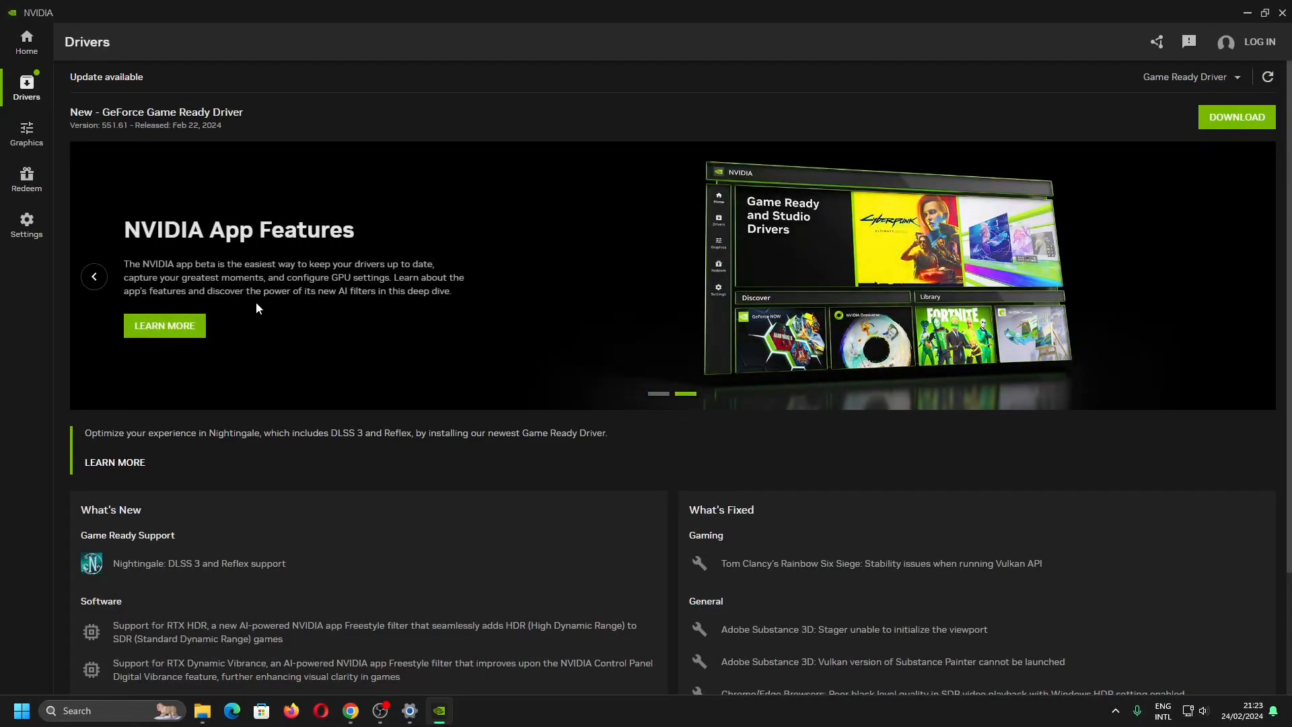
{"action": "scroll", "coordinate": [255, 302], "scroll_direction": "down", "scroll_amount": 3}
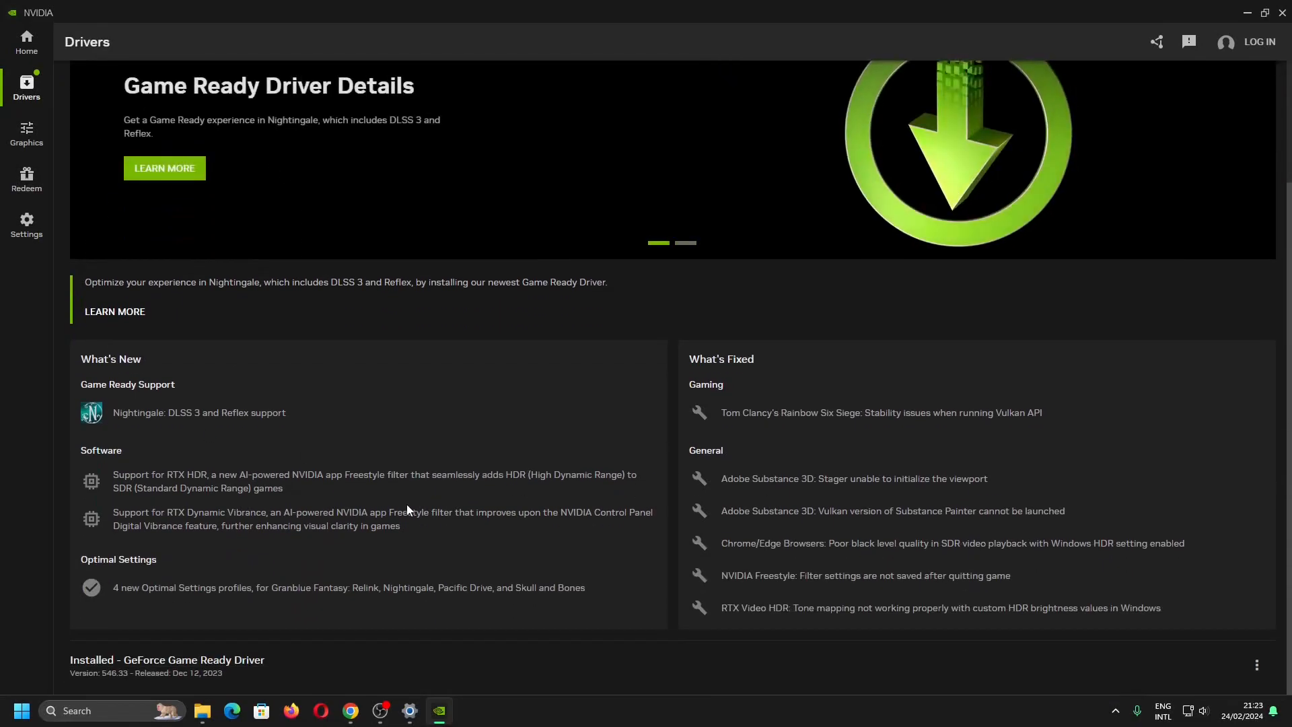
{"action": "left_click", "coordinate": [26, 134]}
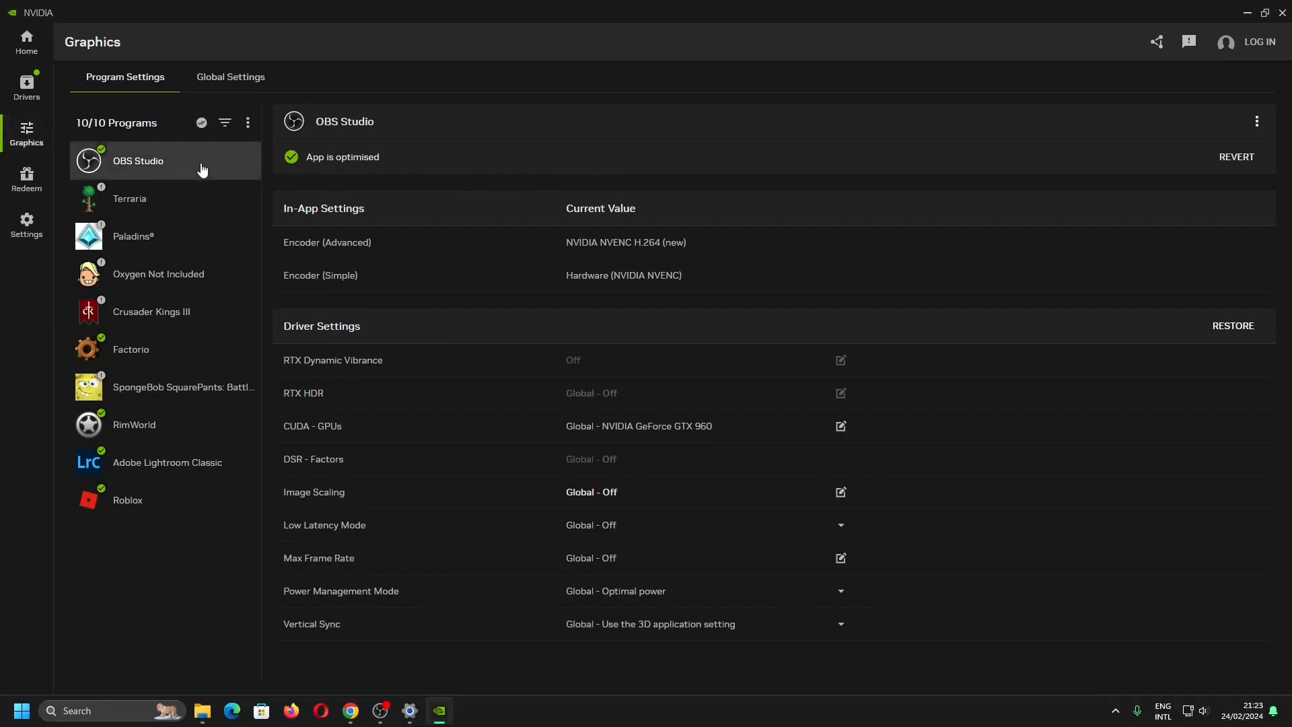
{"action": "left_click", "coordinate": [201, 197]}
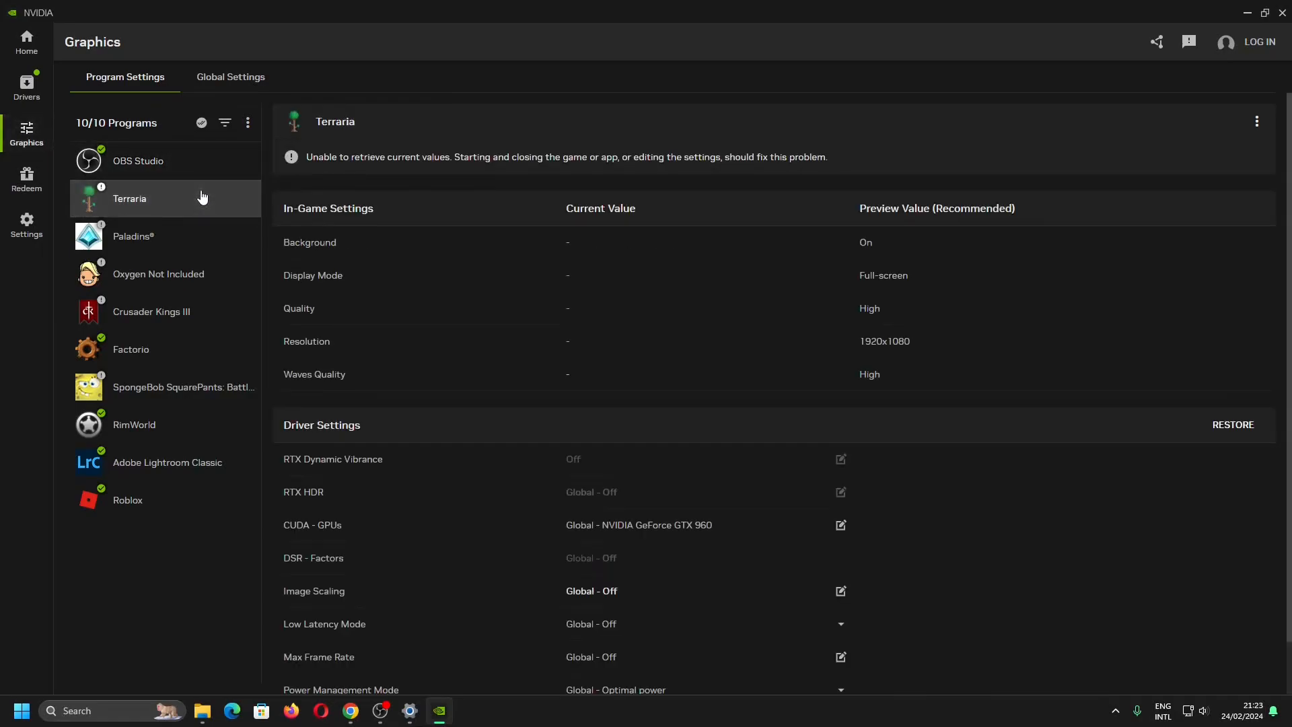
{"action": "left_click", "coordinate": [192, 235]}
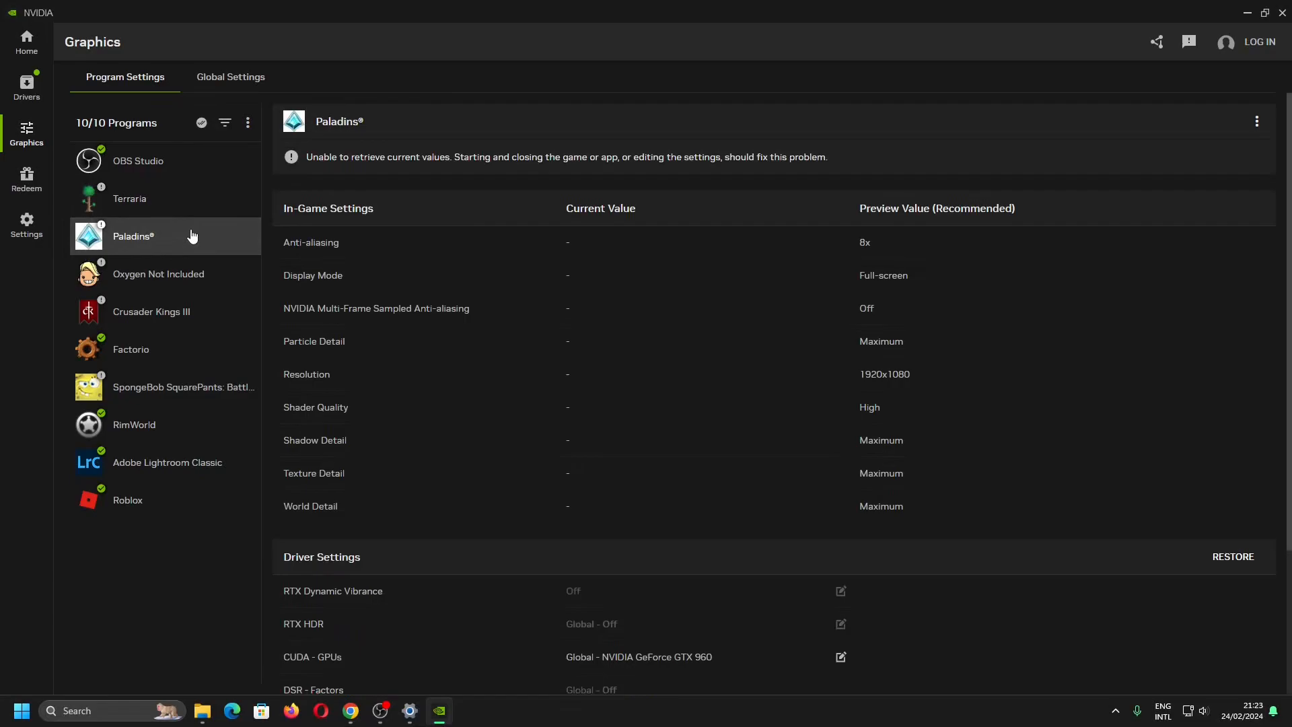
{"action": "left_click", "coordinate": [194, 201]}
{"action": "left_click", "coordinate": [193, 164]}
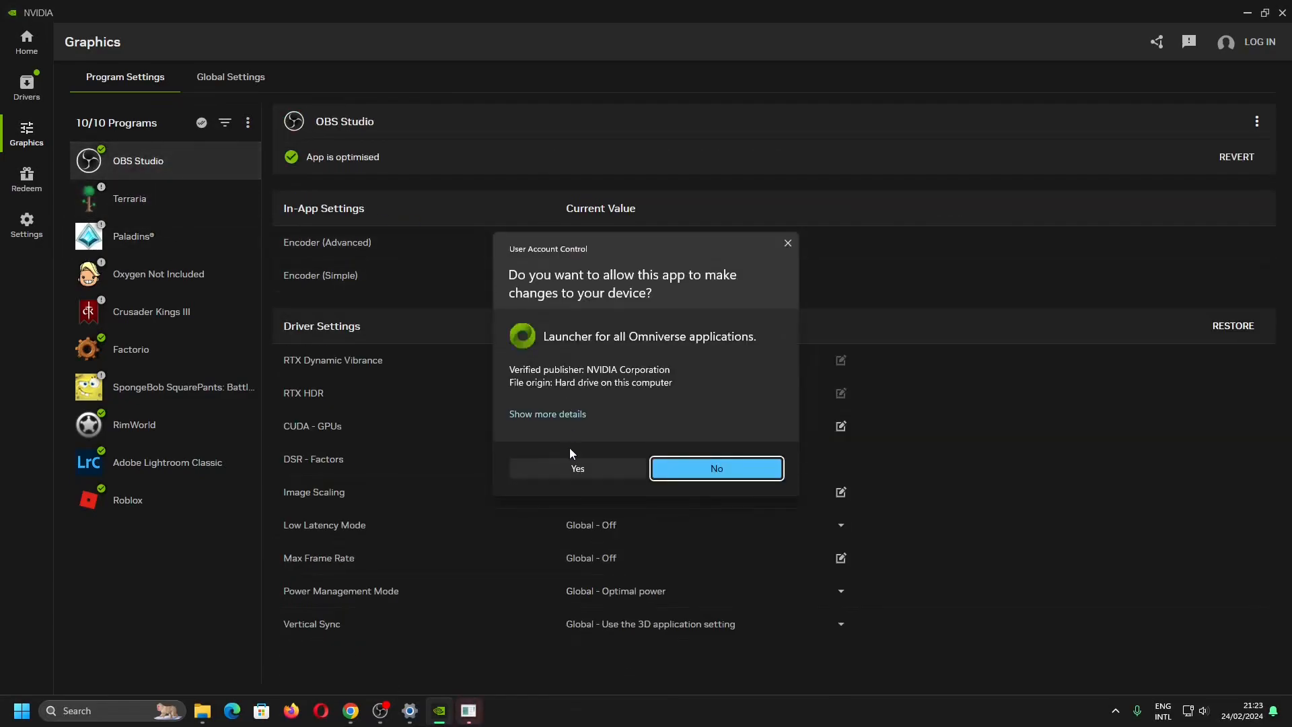
- Allow the Omniverse launcher to make changes to the device
{"action": "left_click", "coordinate": [576, 467]}
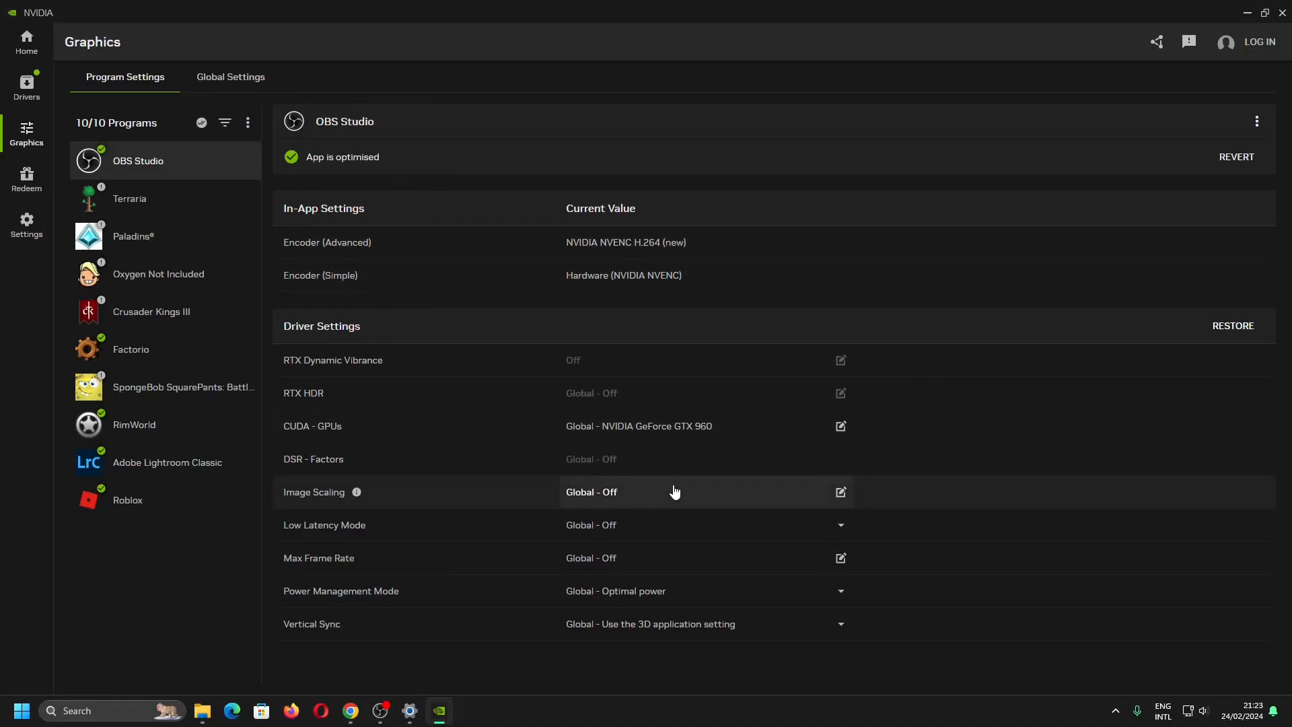
- View the graphics program settings for Adobe Lightroom Classic and open the app's Settings page
{"action": "left_click", "coordinate": [229, 467]}
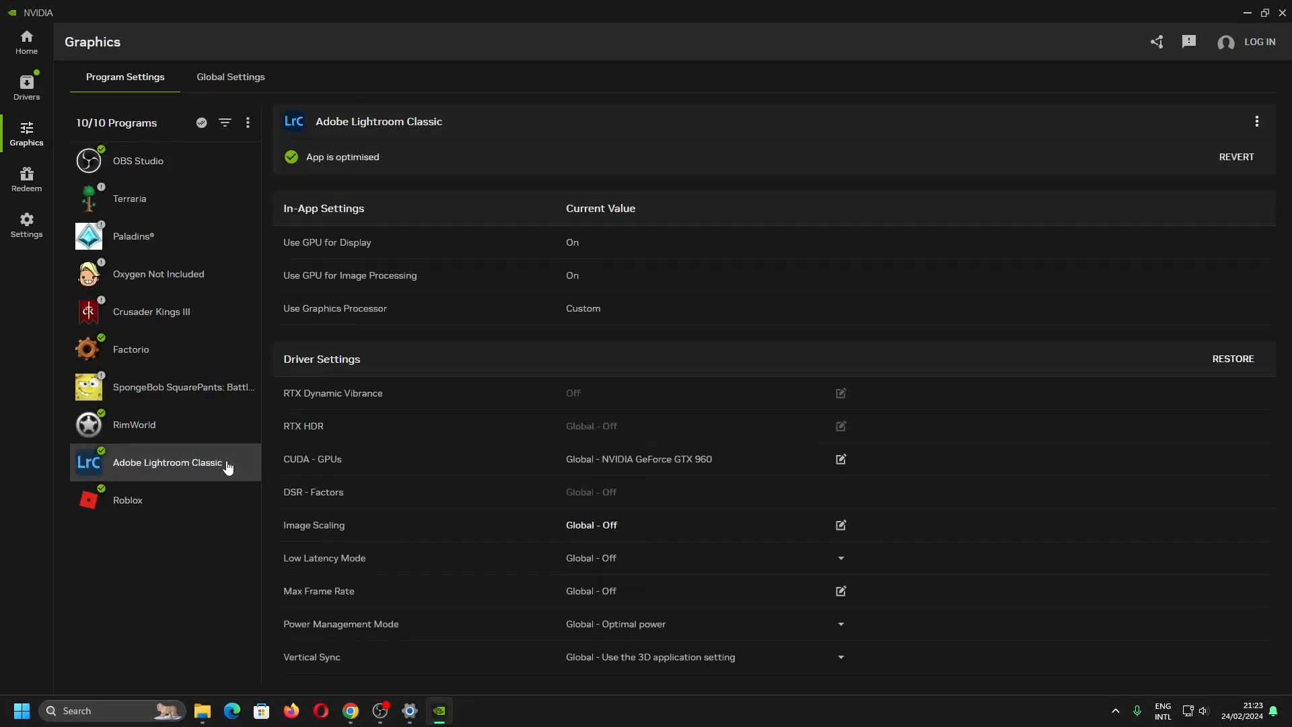
{"action": "left_click", "coordinate": [25, 221]}
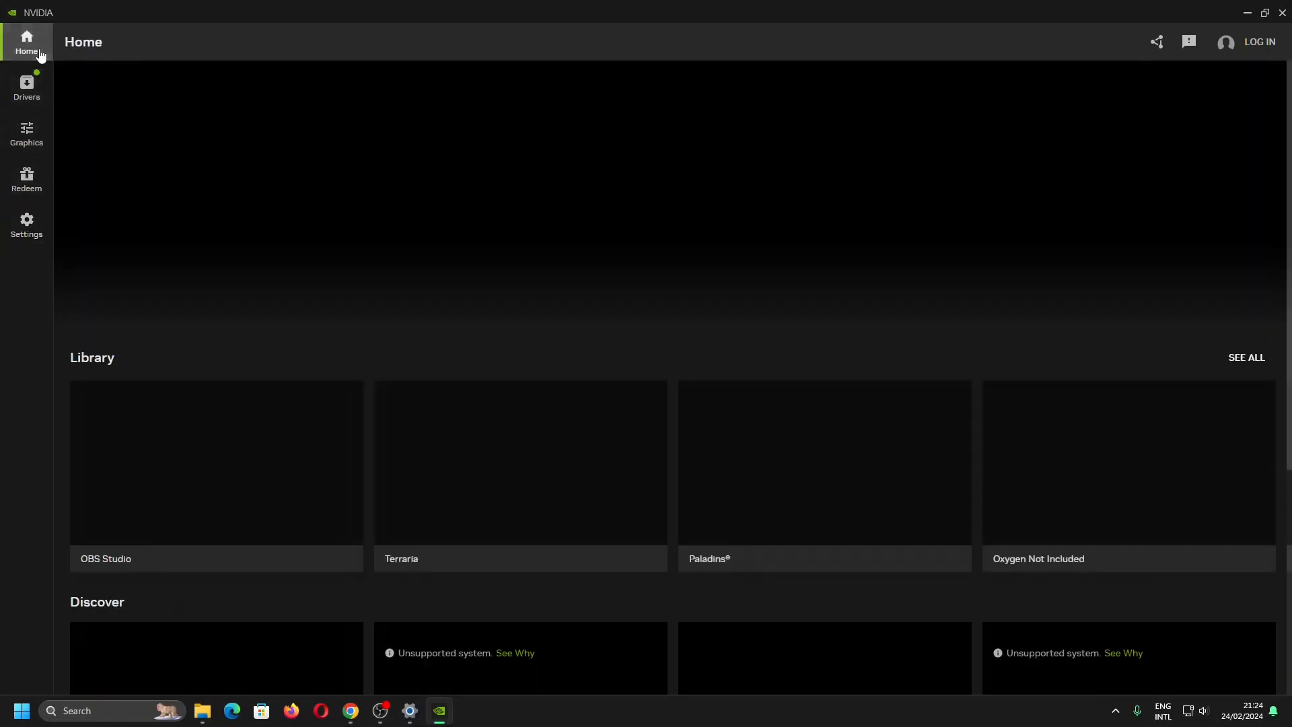
- Return to the Home page's Discover apps and close the Omniverse login window
{"action": "left_click", "coordinate": [28, 41]}
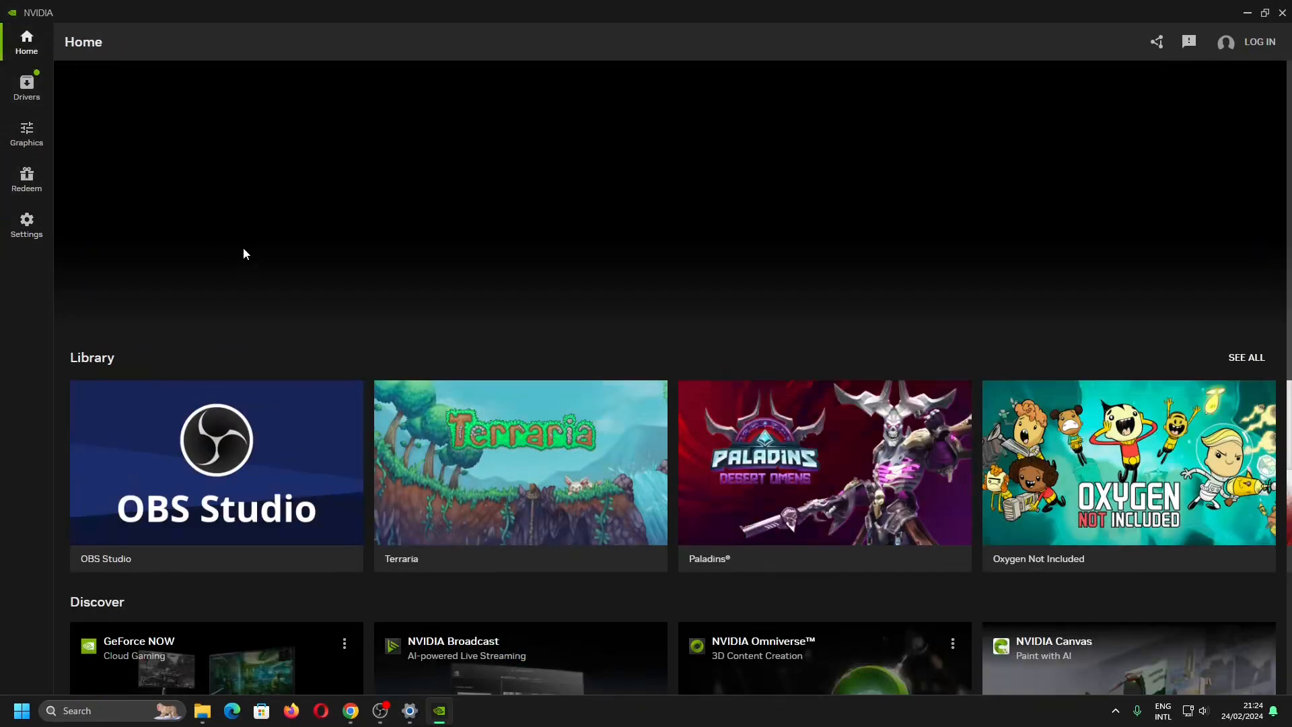
{"action": "scroll", "coordinate": [419, 660], "scroll_direction": "down", "scroll_amount": 5}
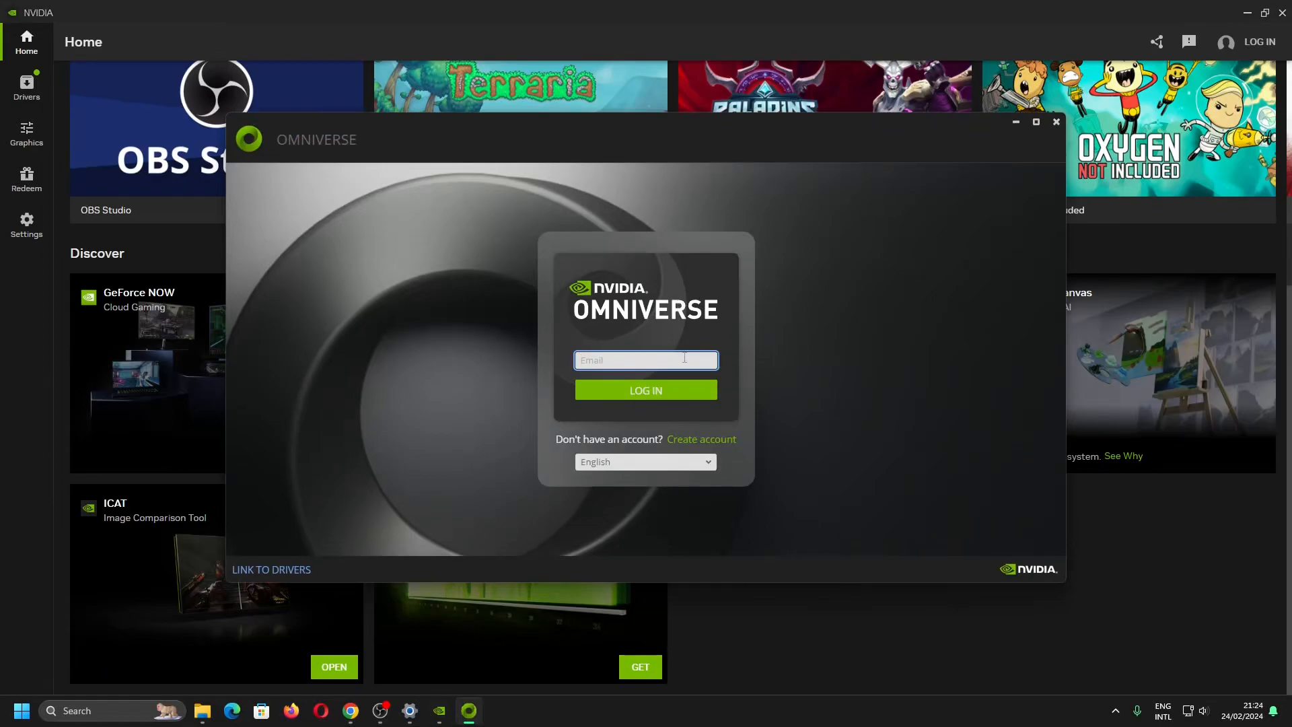
{"action": "left_click", "coordinate": [1056, 122]}
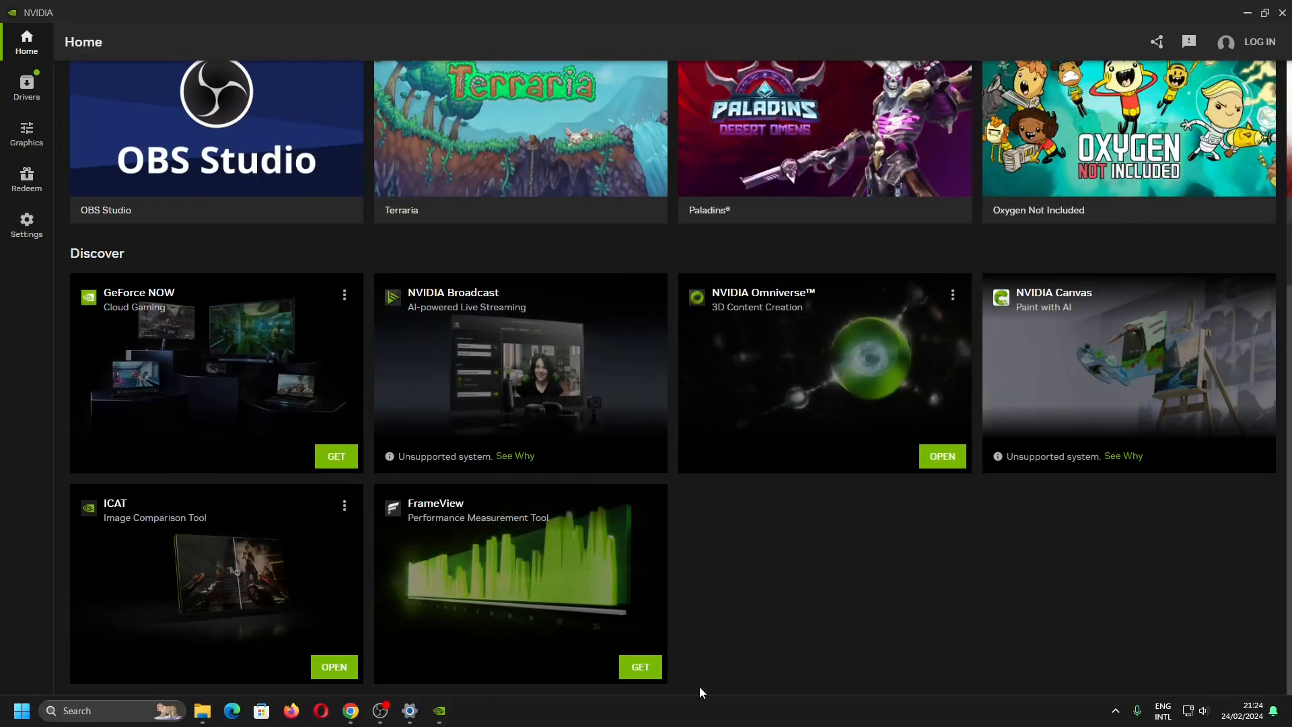
{"action": "scroll", "coordinate": [849, 599], "scroll_direction": "up", "scroll_amount": 5}
{"action": "mouse_move", "coordinate": [318, 383]}
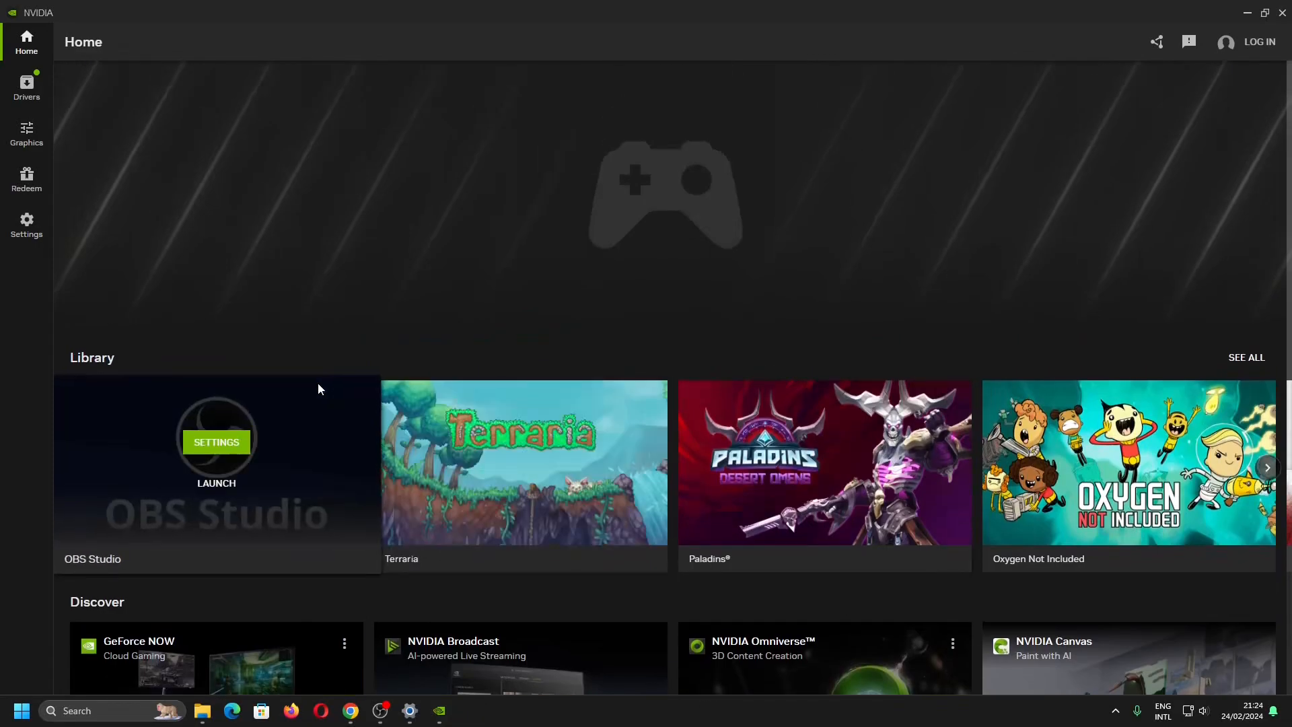
- Open the NVIDIA overlay, examine its recording, capture and game filter options, and close it
{"action": "left_click", "coordinate": [1151, 43]}
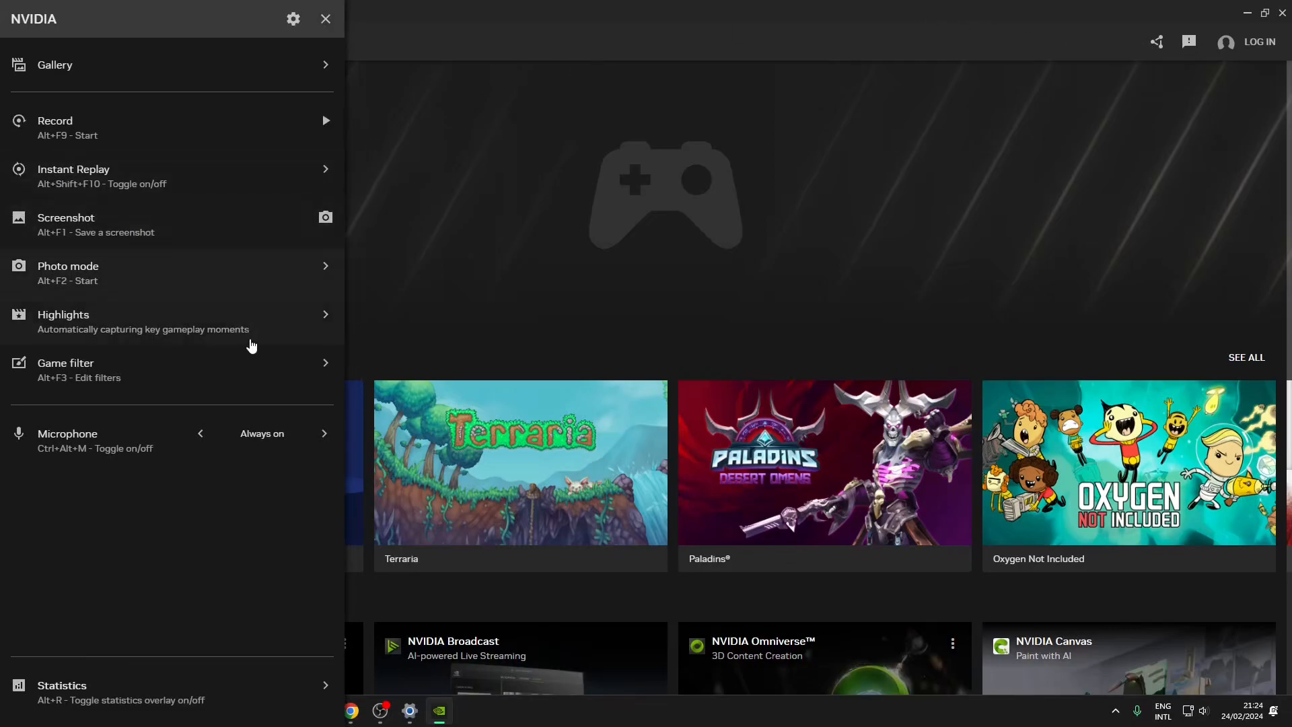
{"action": "left_click", "coordinate": [251, 377]}
{"action": "left_click", "coordinate": [20, 19]}
{"action": "left_click", "coordinate": [326, 19]}
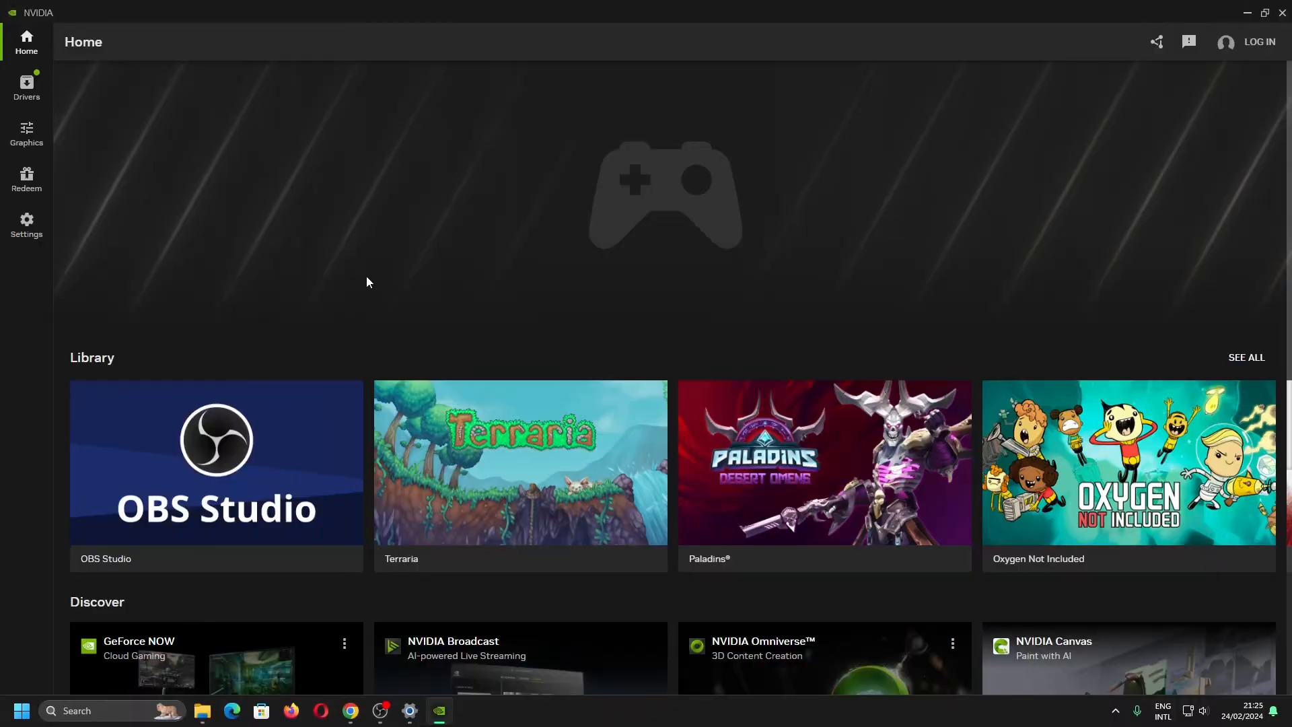